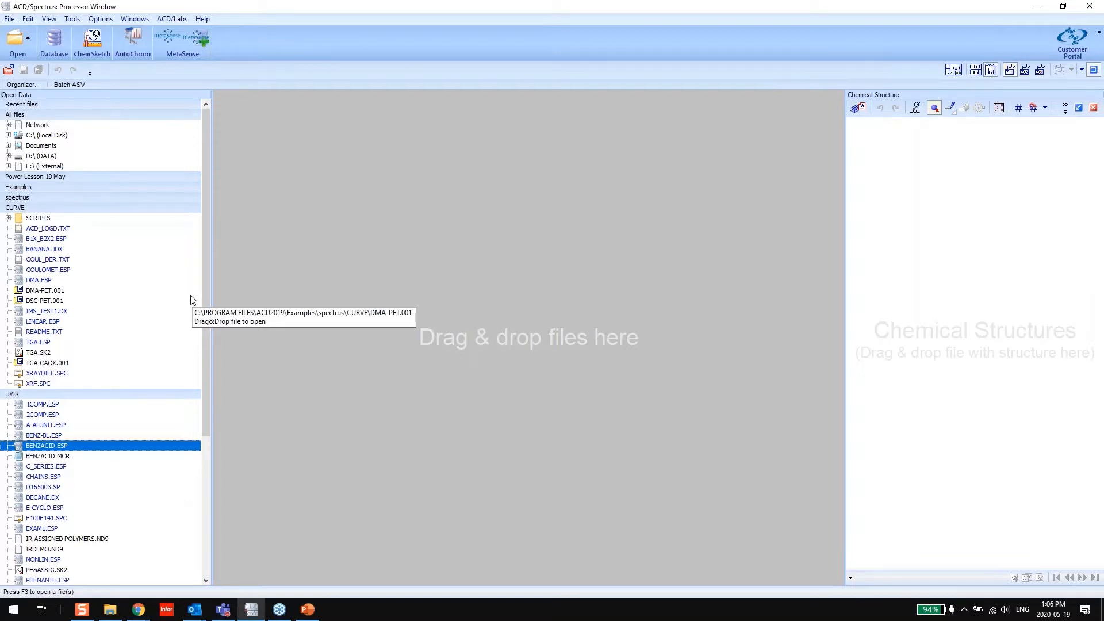
Add the Desktop folder on the C: local disk to the favorite locations for opening data.
click(8, 136)
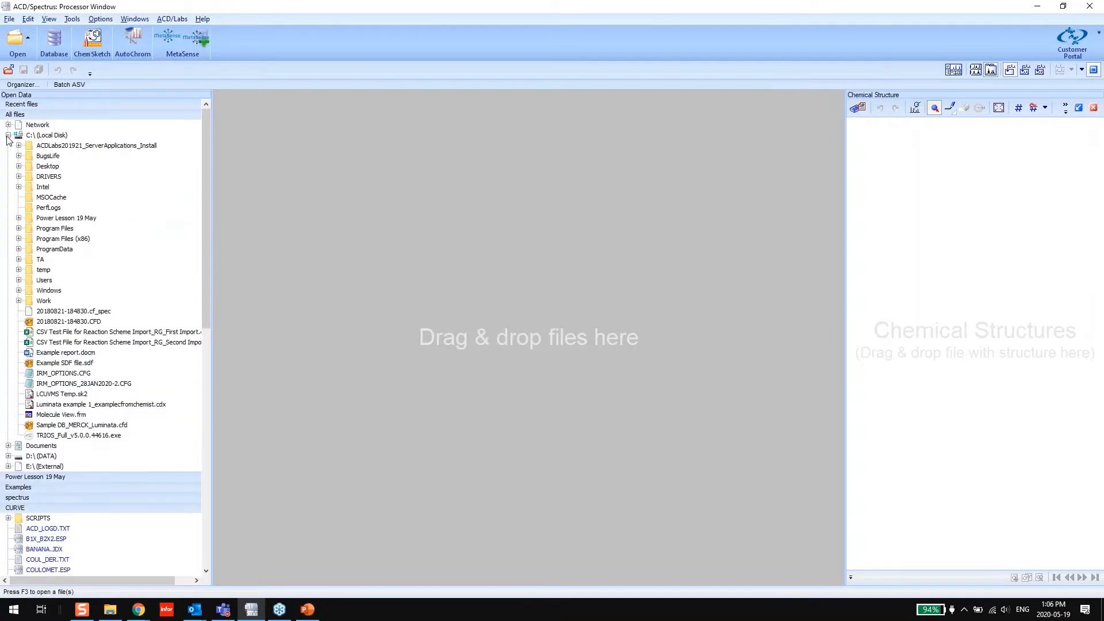
click(46, 166)
click(195, 167)
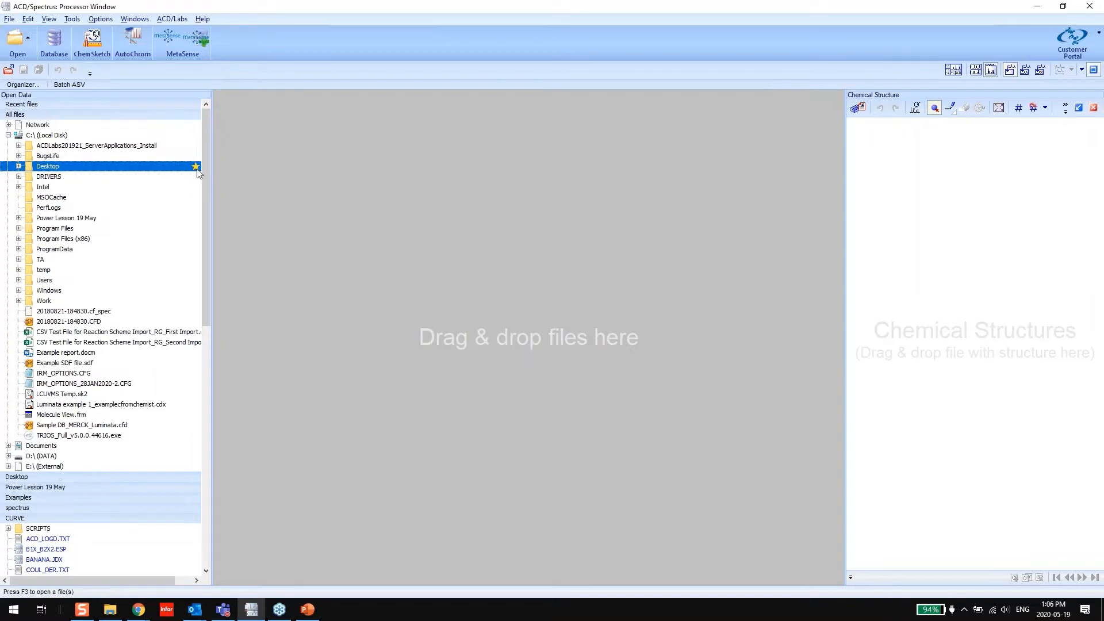
key(ctrl)
key(ctrl)
Collapse the All files and CURVE listings to bring the UVIR files into view.
click(197, 115)
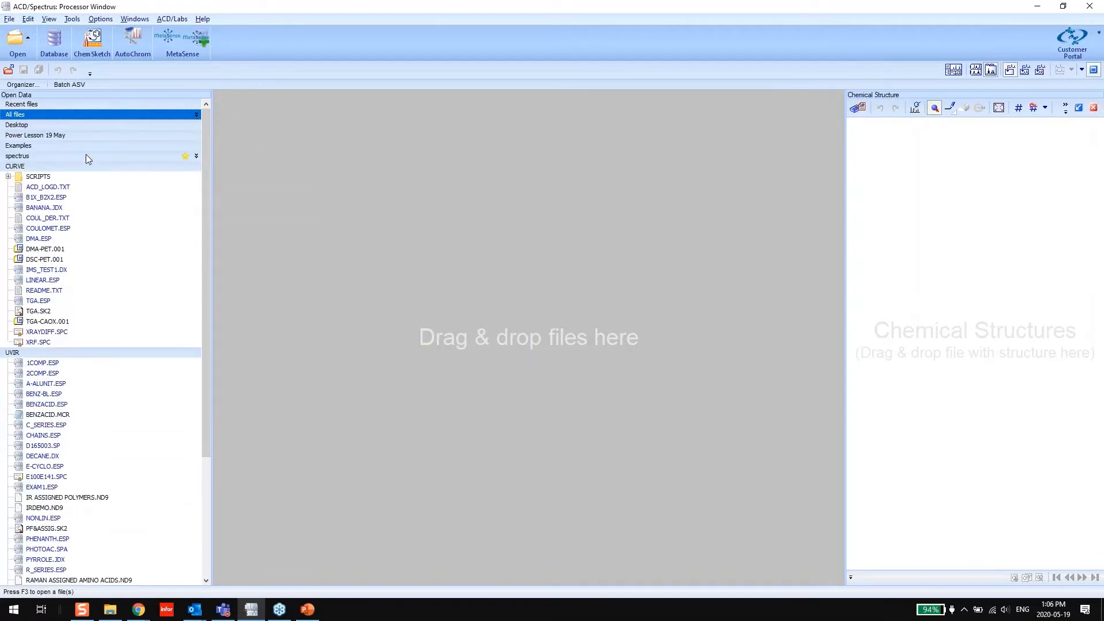
key(ctrl)
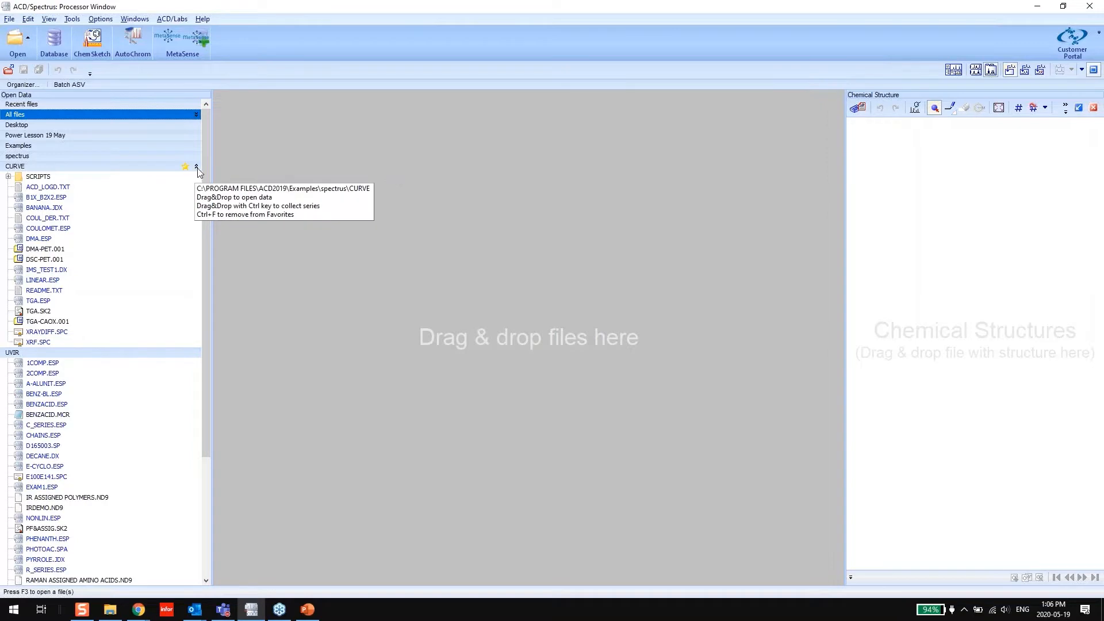
click(196, 168)
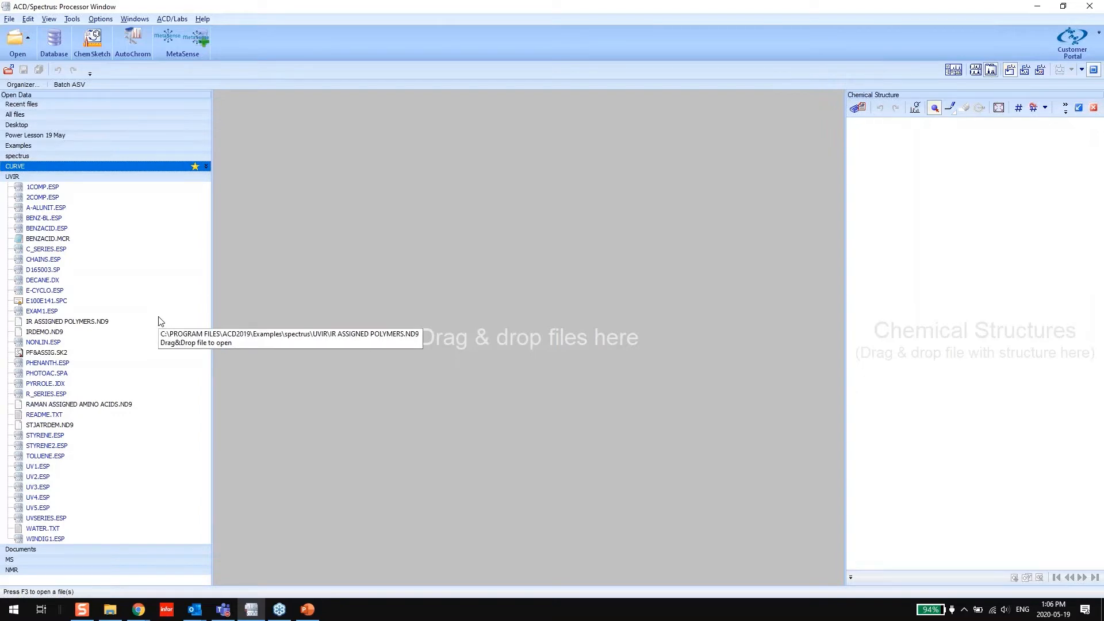
Open the BENZ-BL.ESP infrared spectrum from the UVIR folder and convert its Y units to %Transmittance.
click(13, 219)
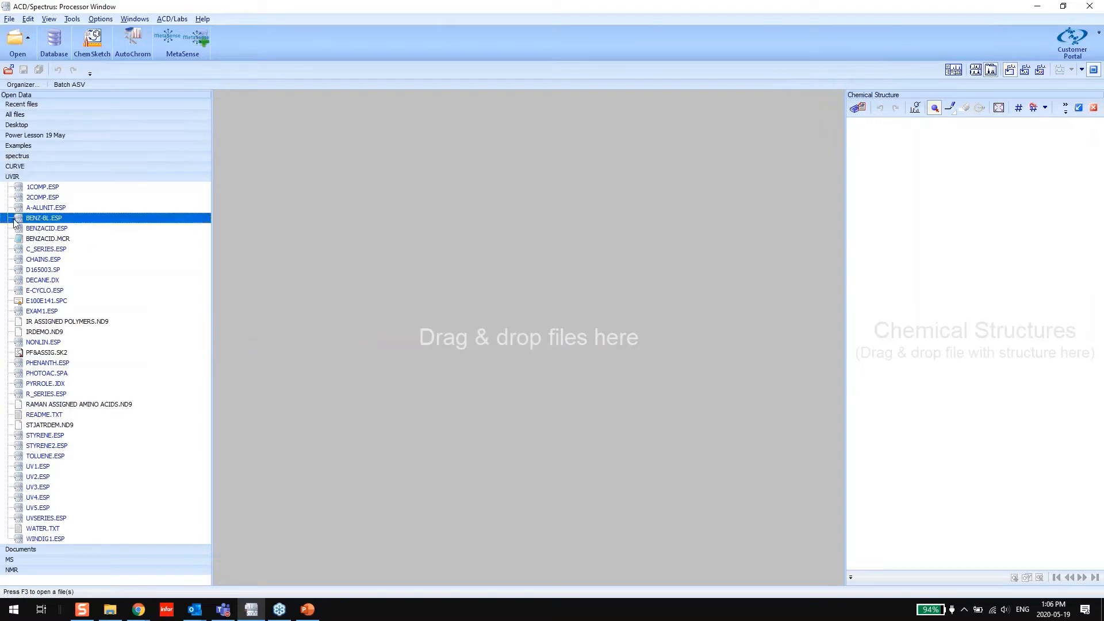
drag(14, 219, 536, 271)
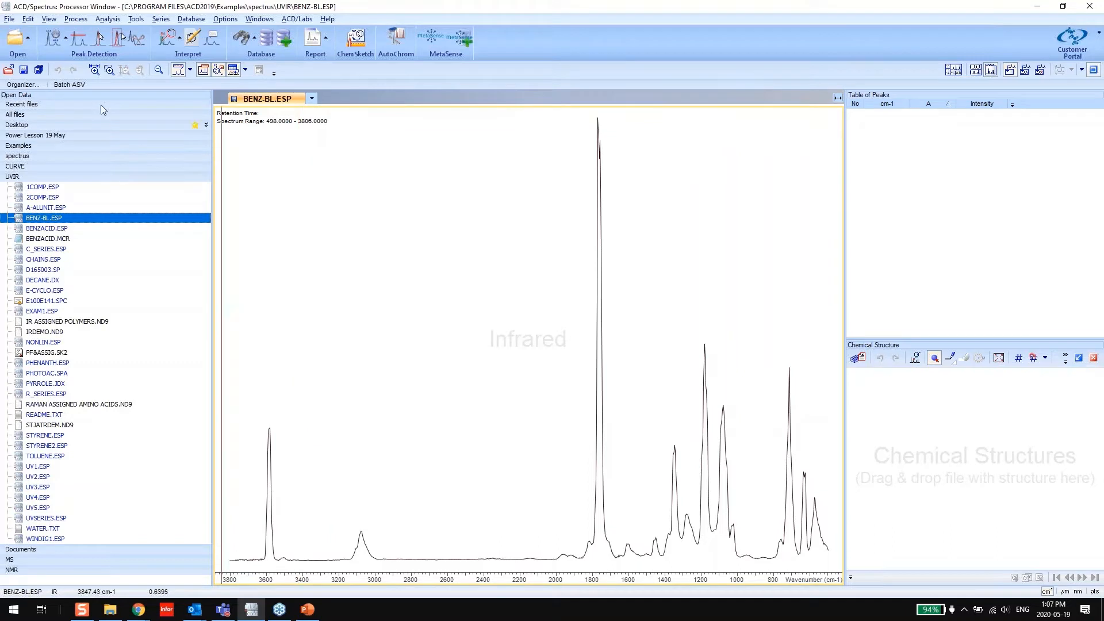
click(76, 19)
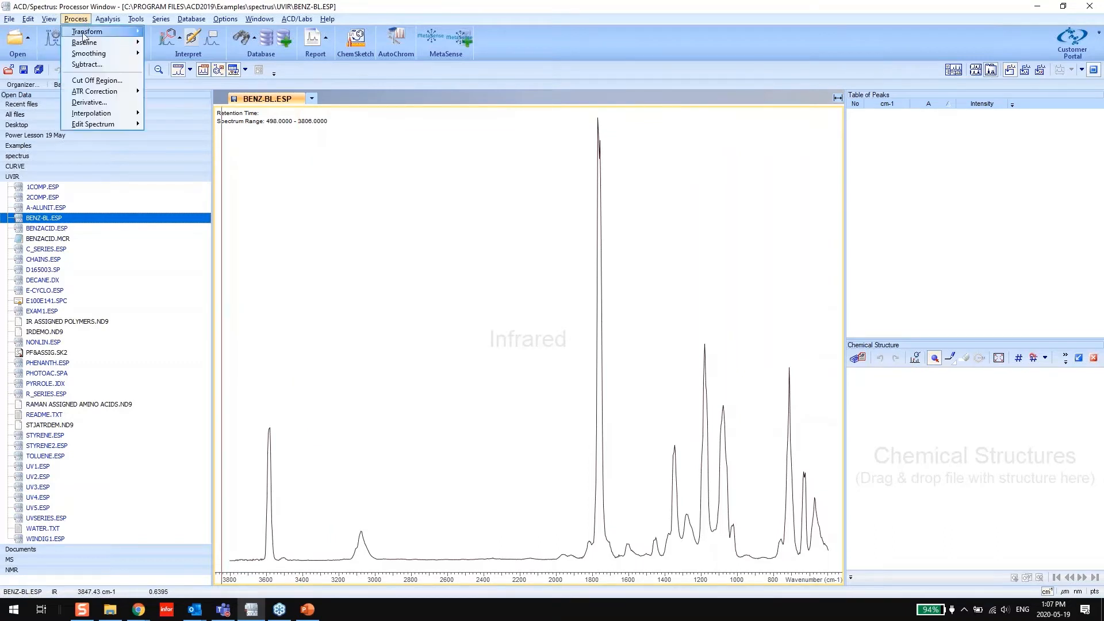
mouse_move(84, 34)
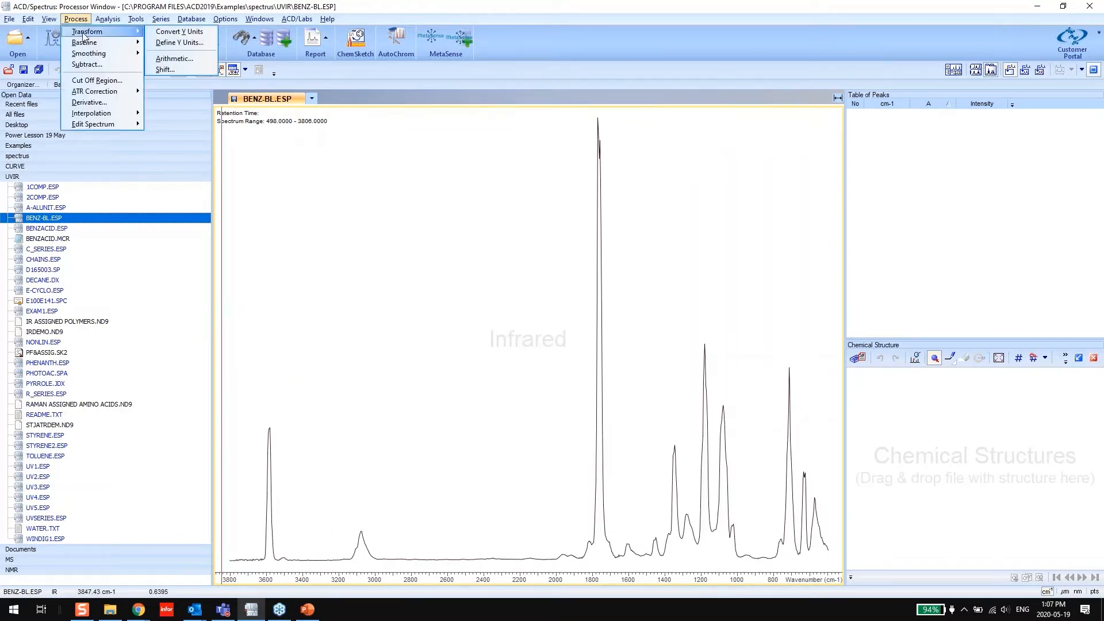
click(161, 33)
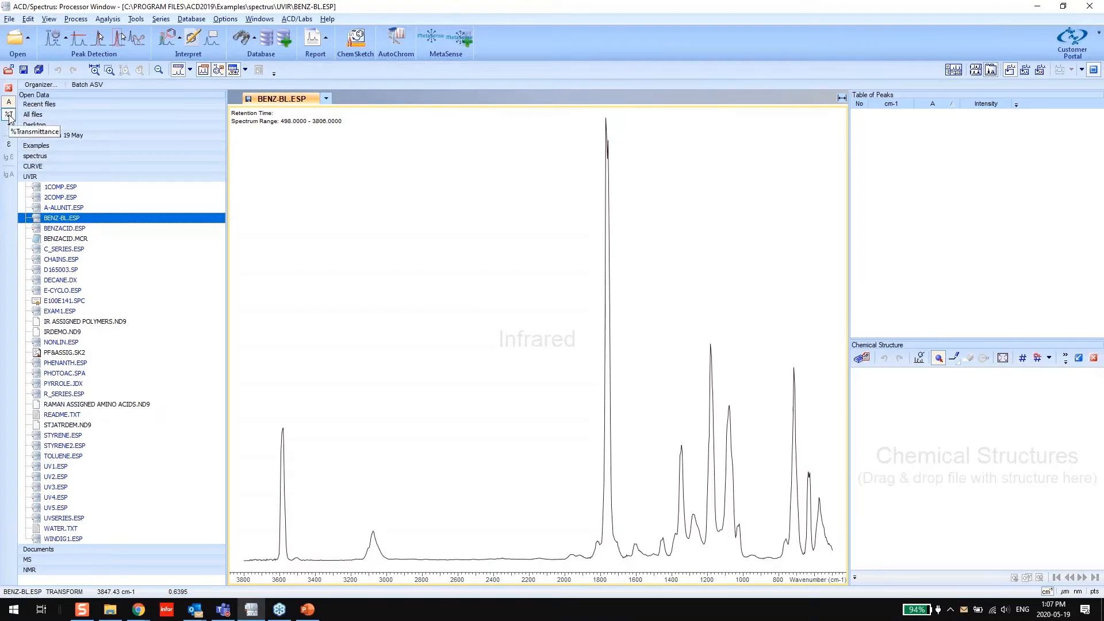
click(8, 114)
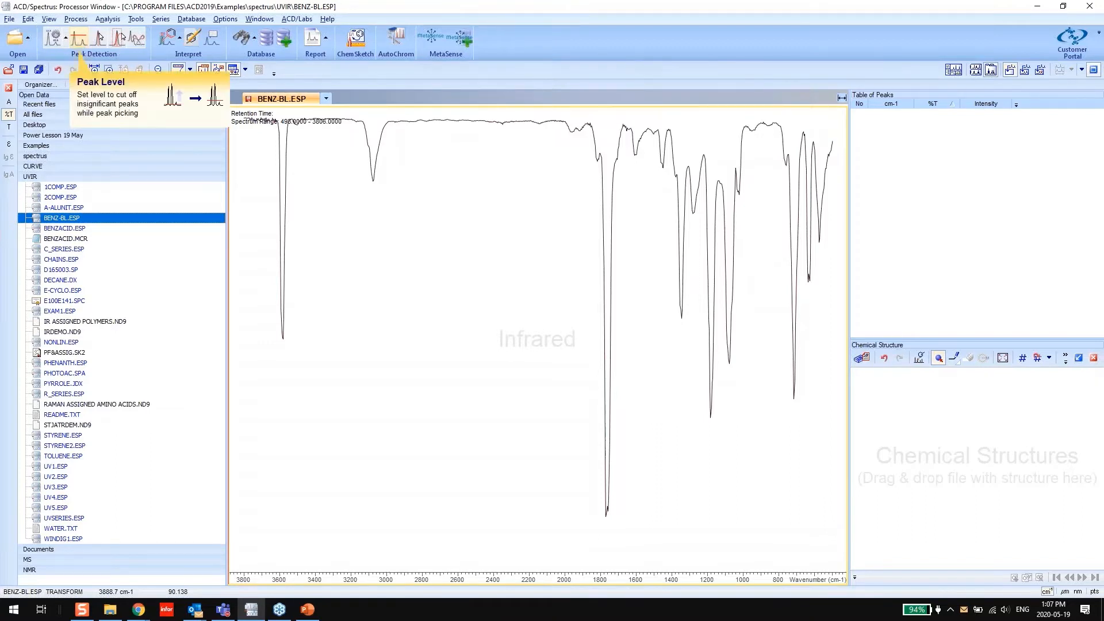
Pick the strong peaks using a peak level set across the spectrum, and undo the peak picking.
click(79, 43)
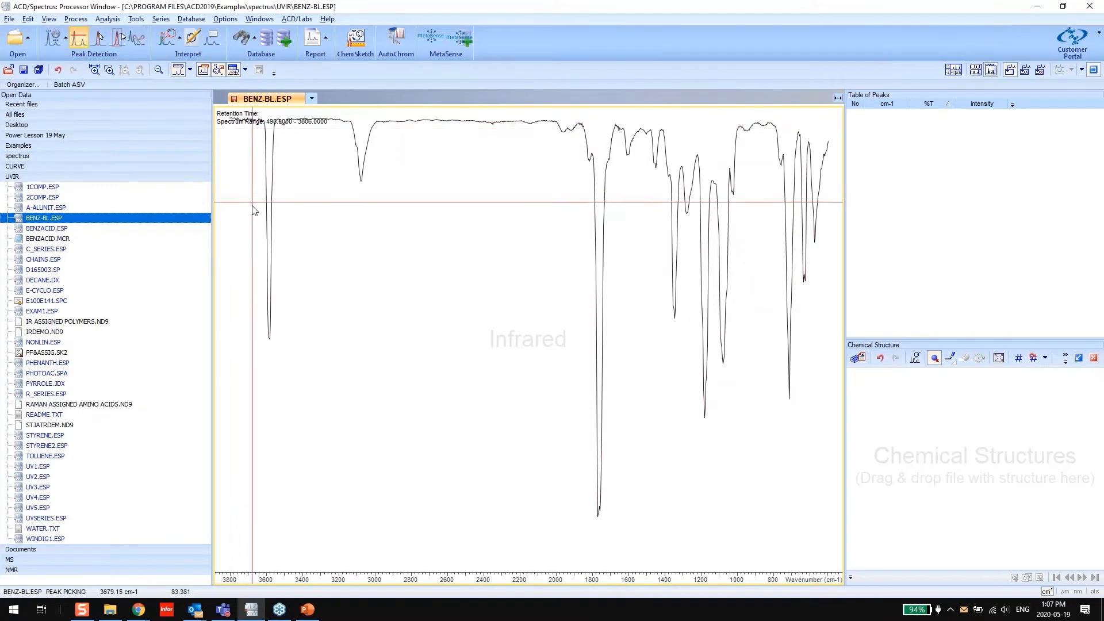
click(251, 269)
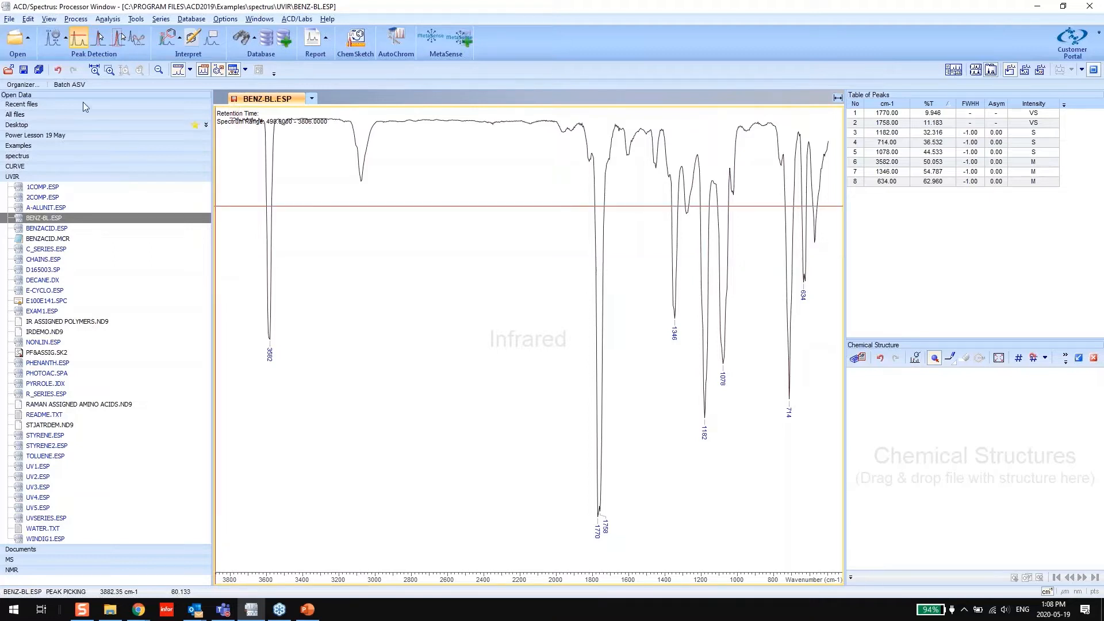
click(58, 71)
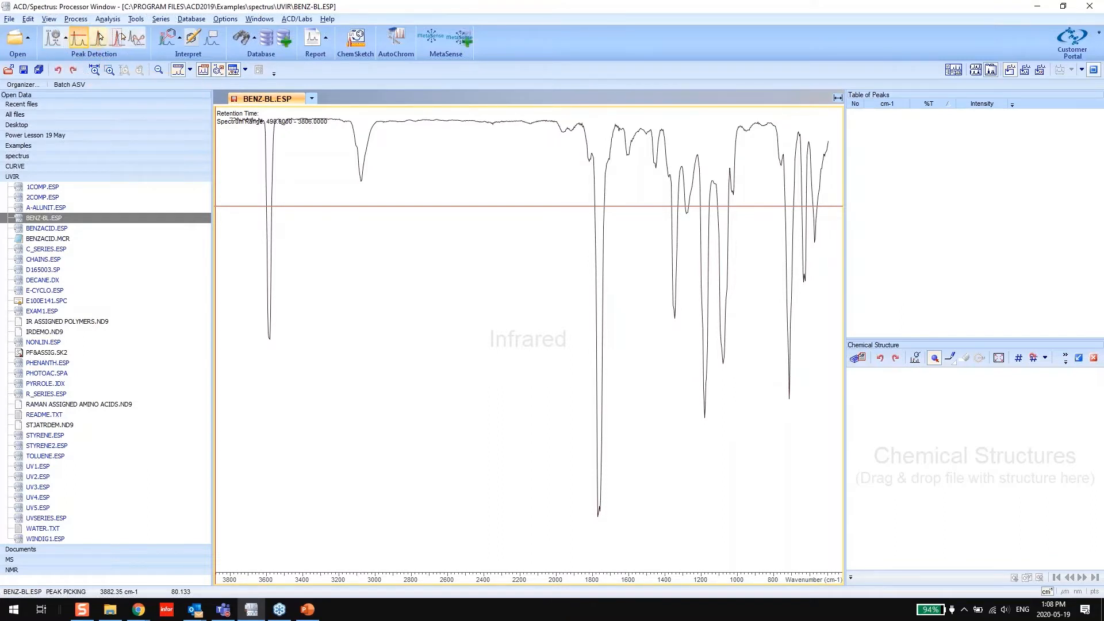
Manually pick the peaks at 3078, 1762, 1182, 1078 and 714 cm-1 and review them in the Table of Peaks.
click(99, 38)
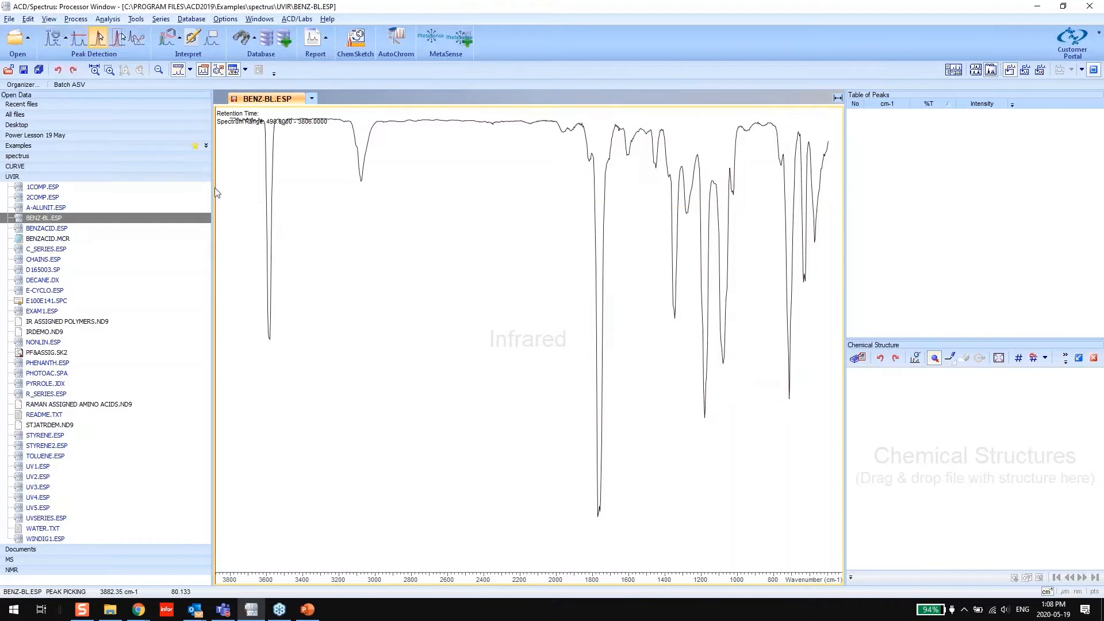
click(360, 182)
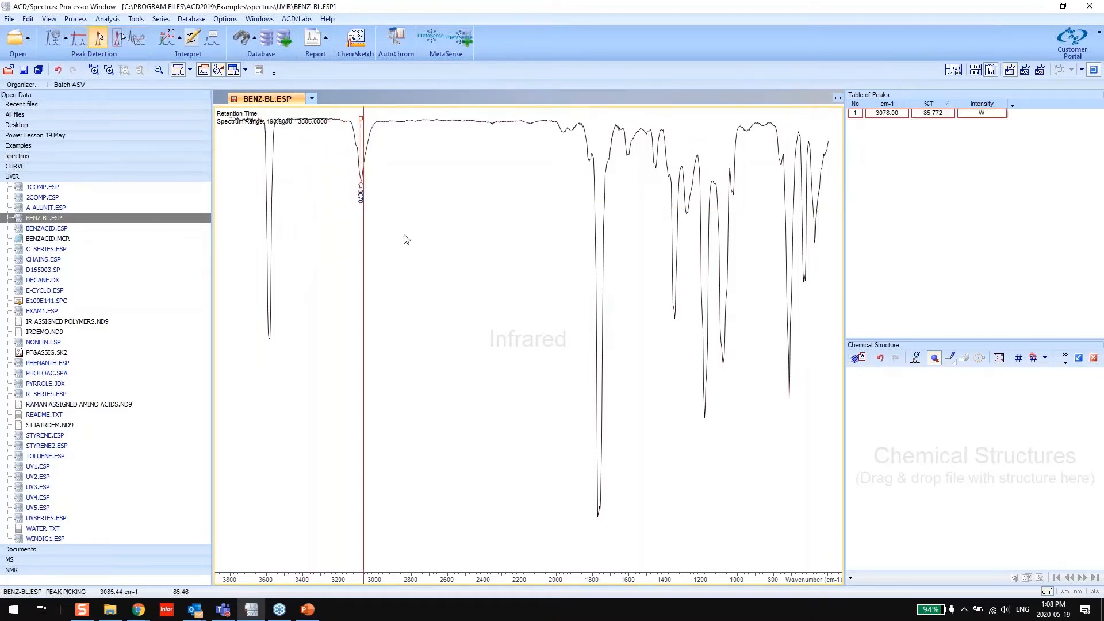
click(598, 519)
click(705, 424)
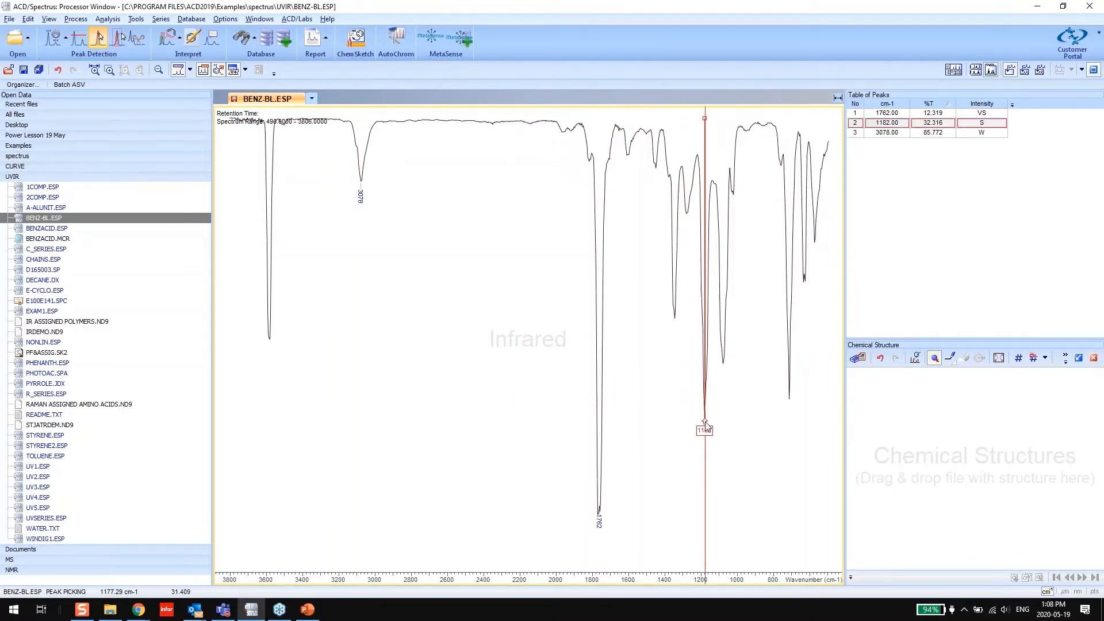
click(723, 362)
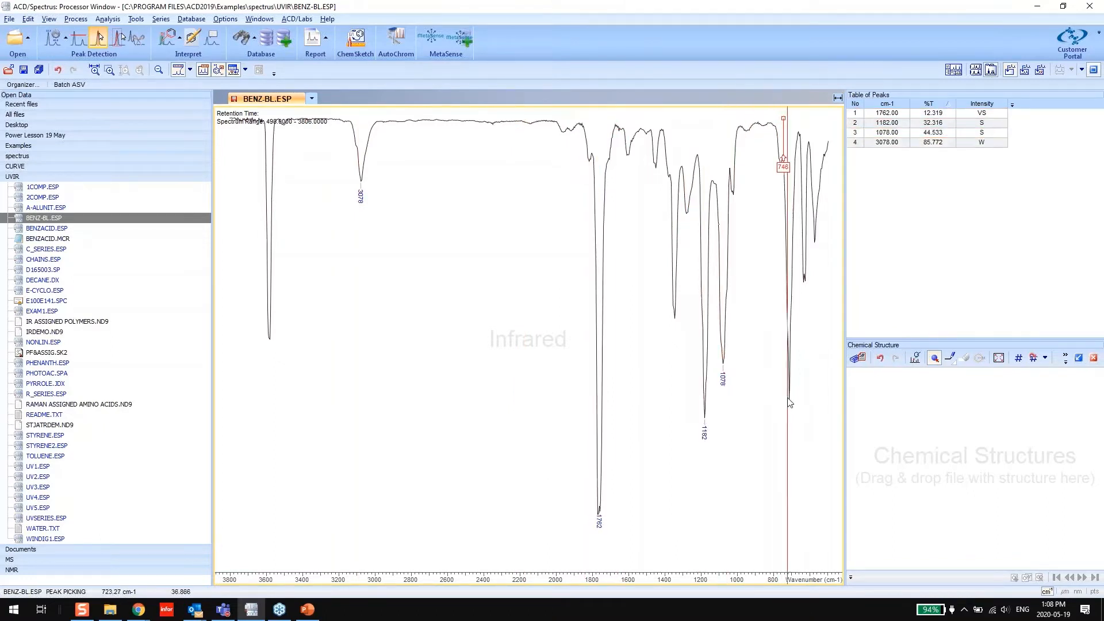
click(788, 406)
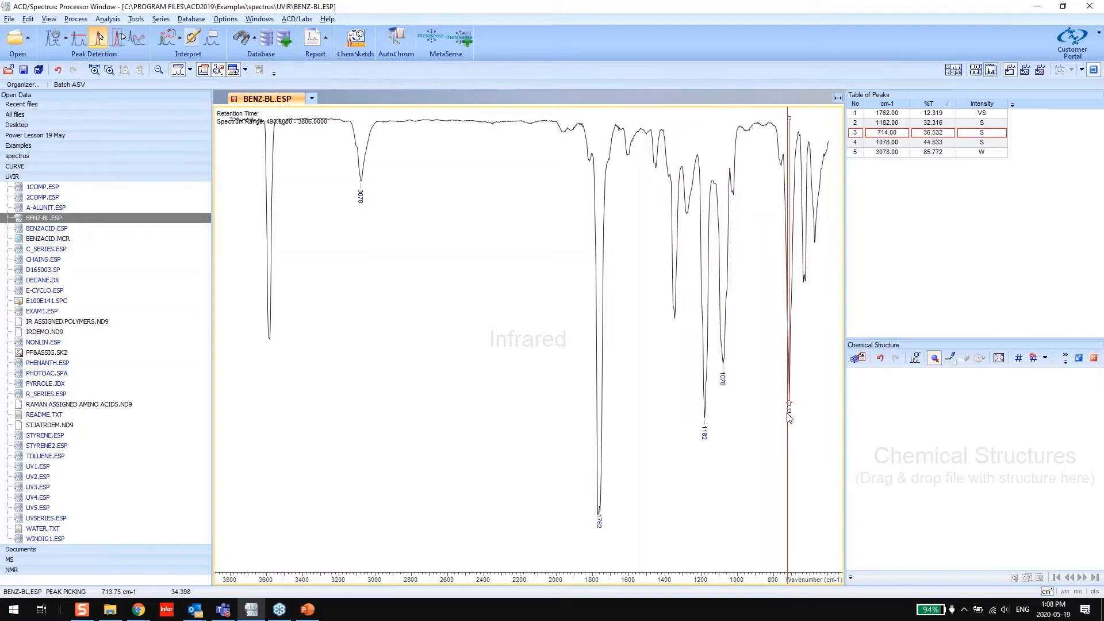
click(913, 123)
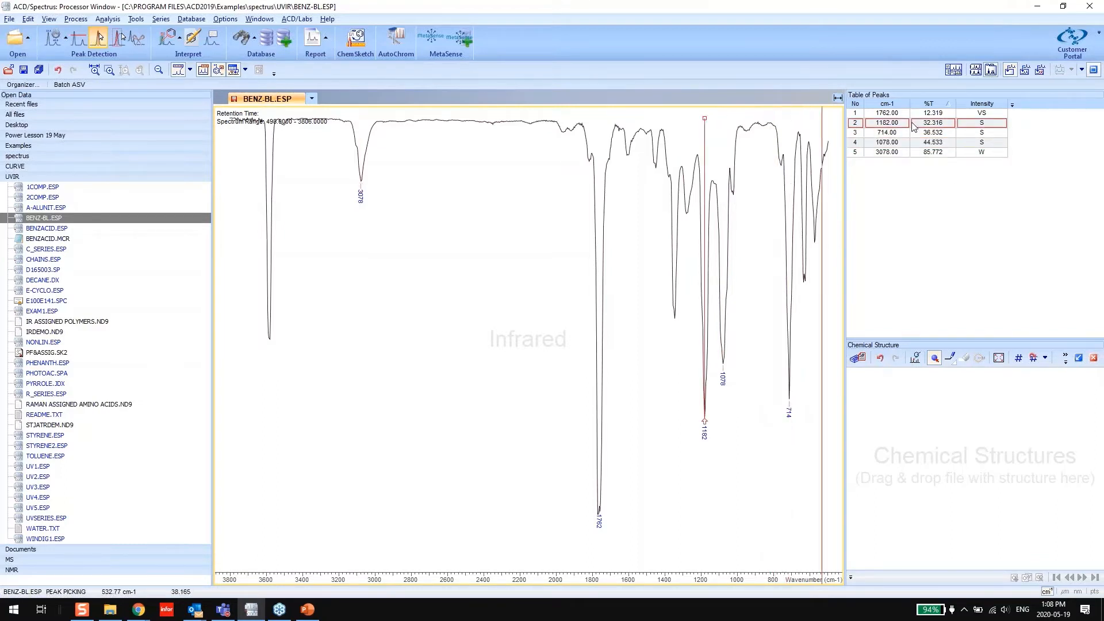
key(ctrl)
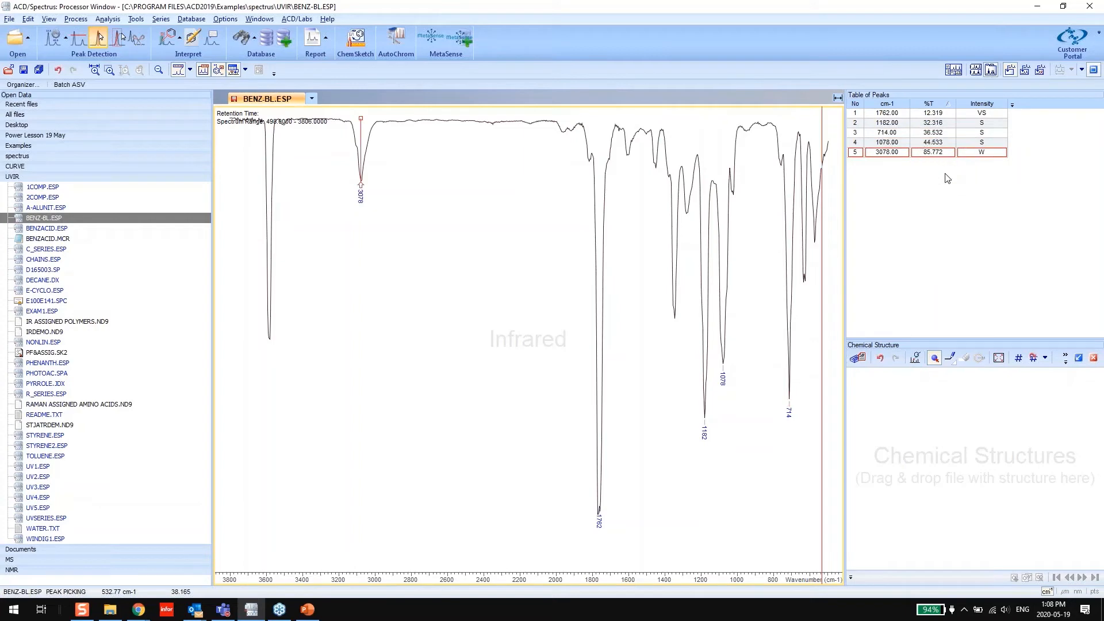
key(ctrl)
key(ctrl)
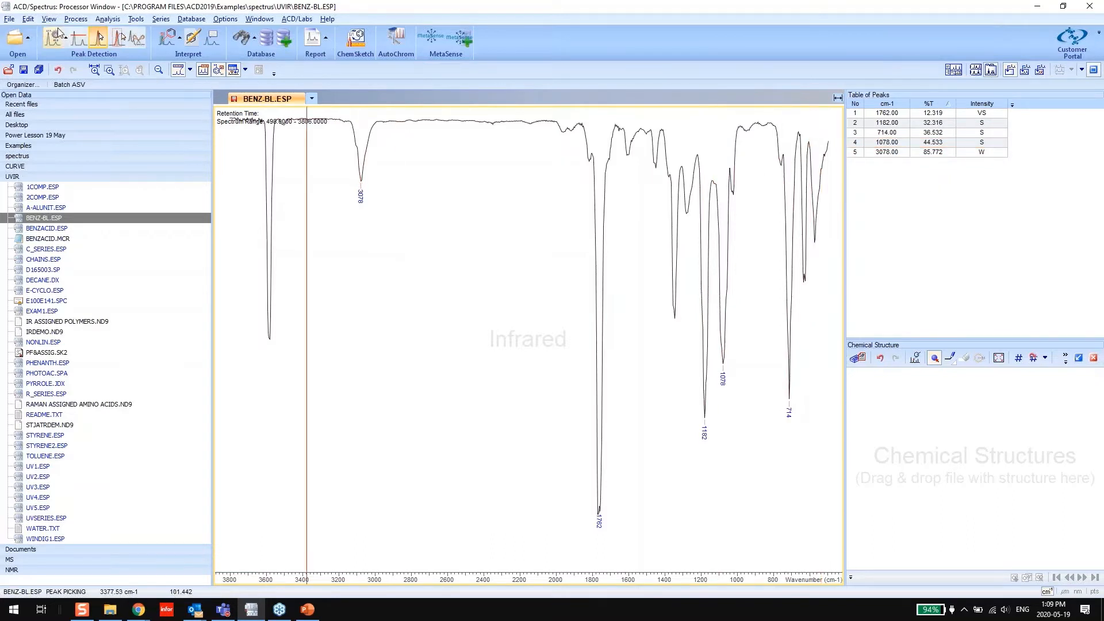
Clear the manually picked peaks and run automatic peak analysis over the whole spectrum.
click(31, 20)
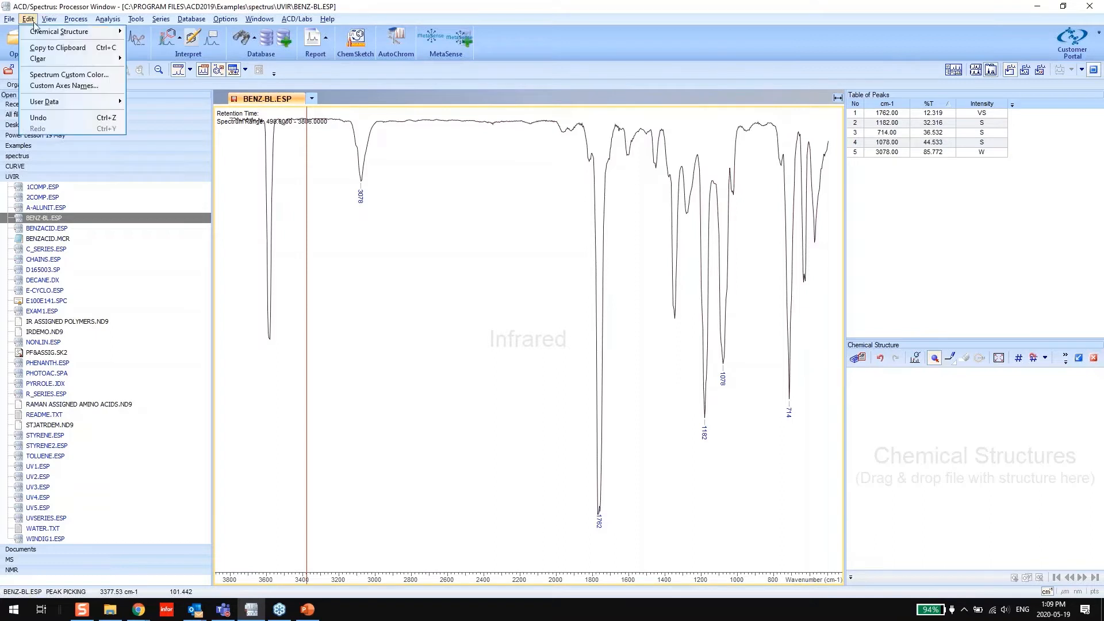
mouse_move(58, 60)
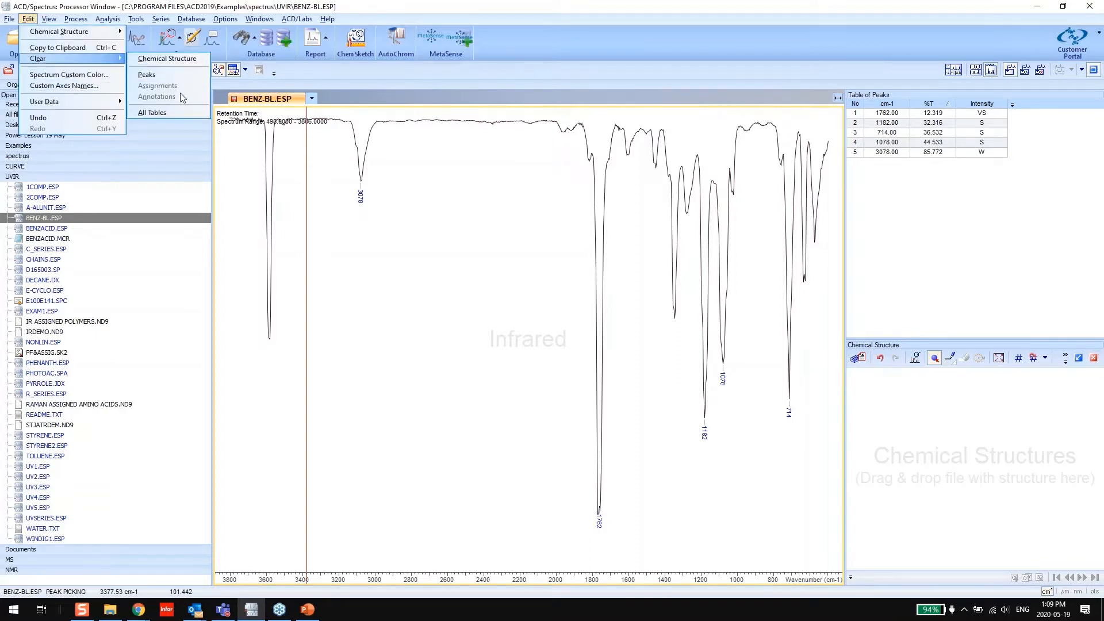
click(147, 75)
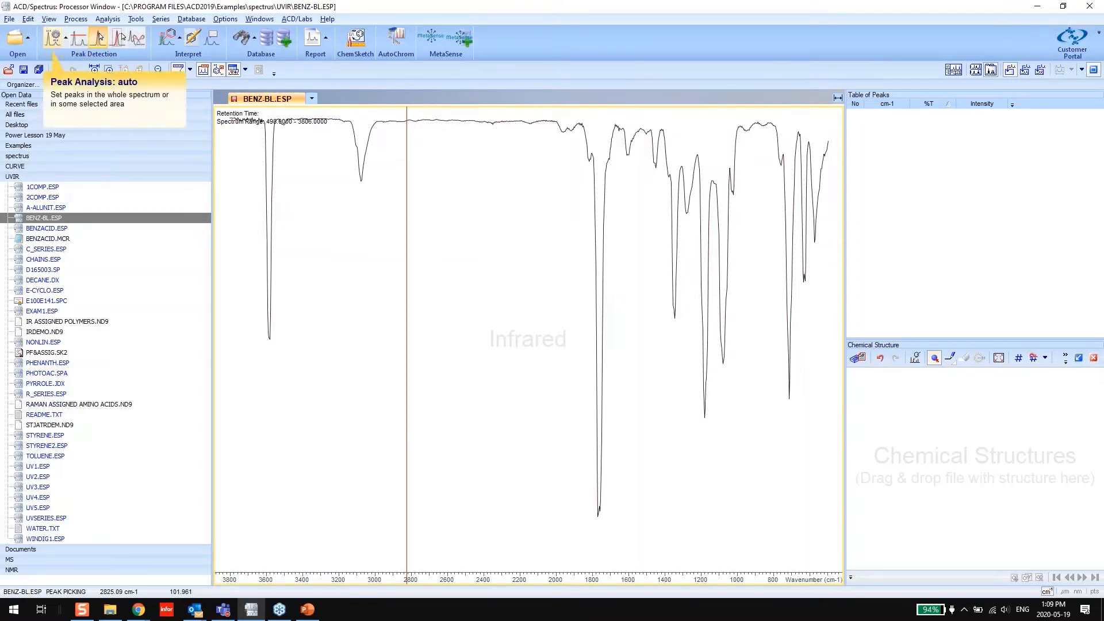
click(52, 39)
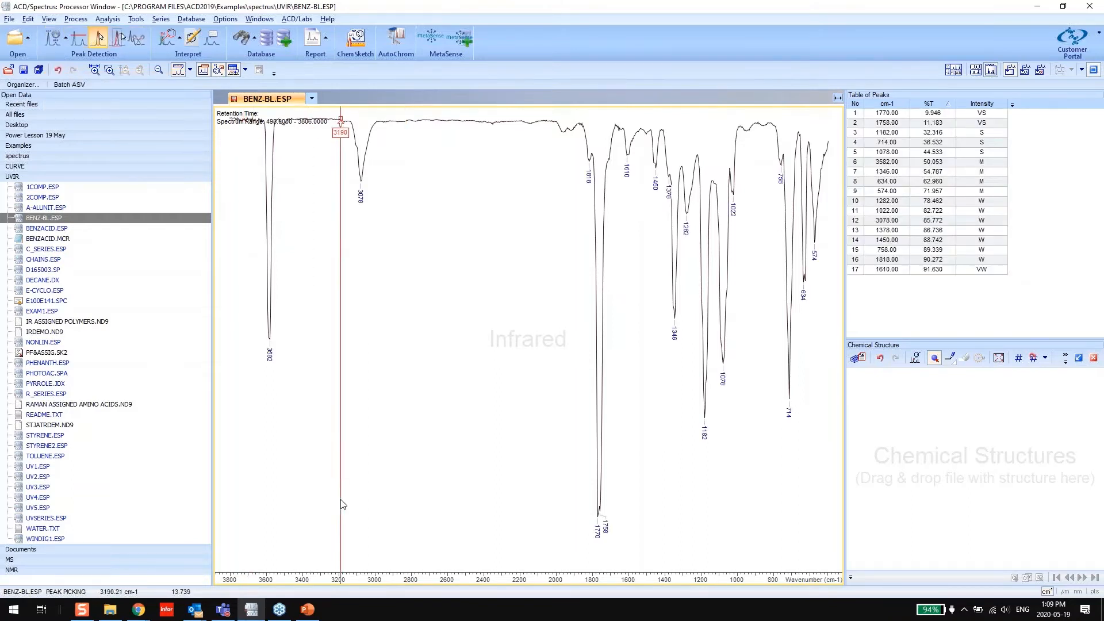
click(611, 549)
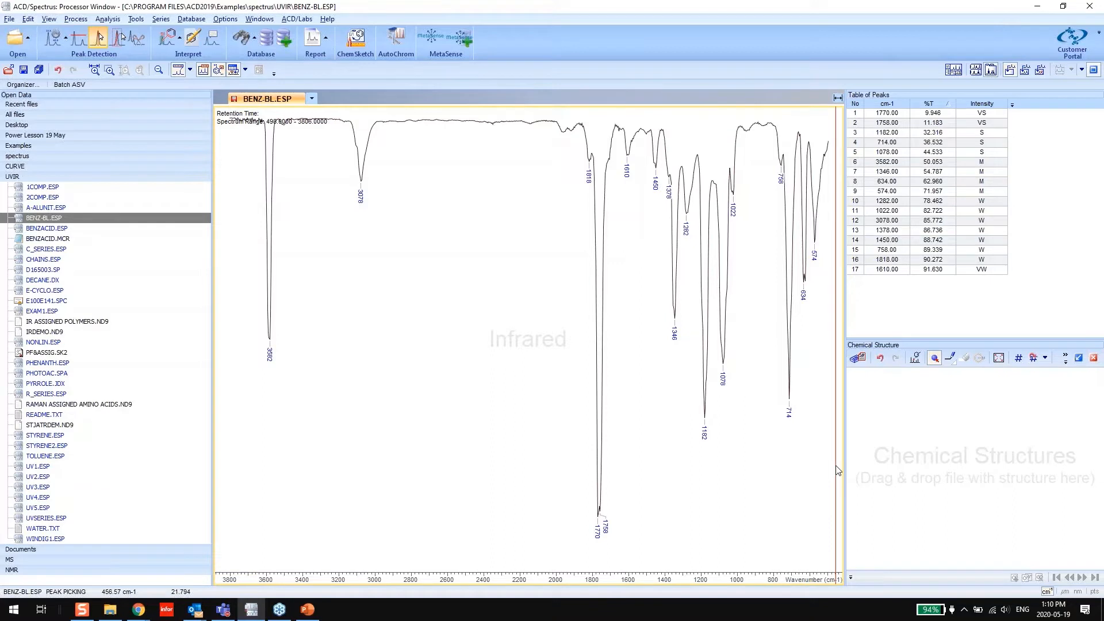
click(858, 360)
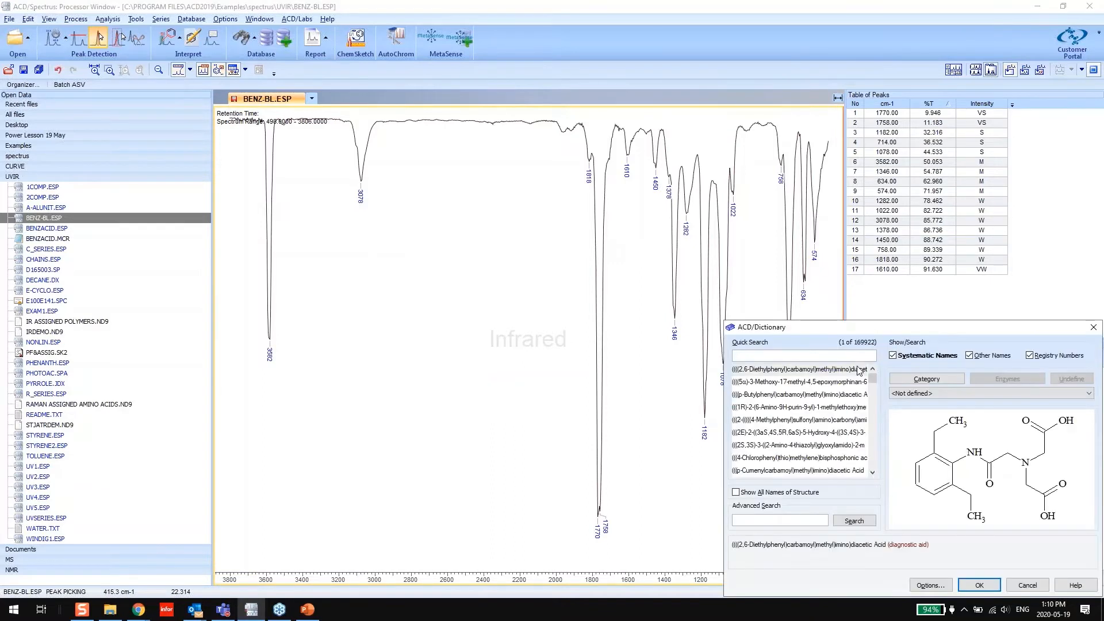
key(ctrl)
key(ctrl)
key(ctrl)
click(1093, 327)
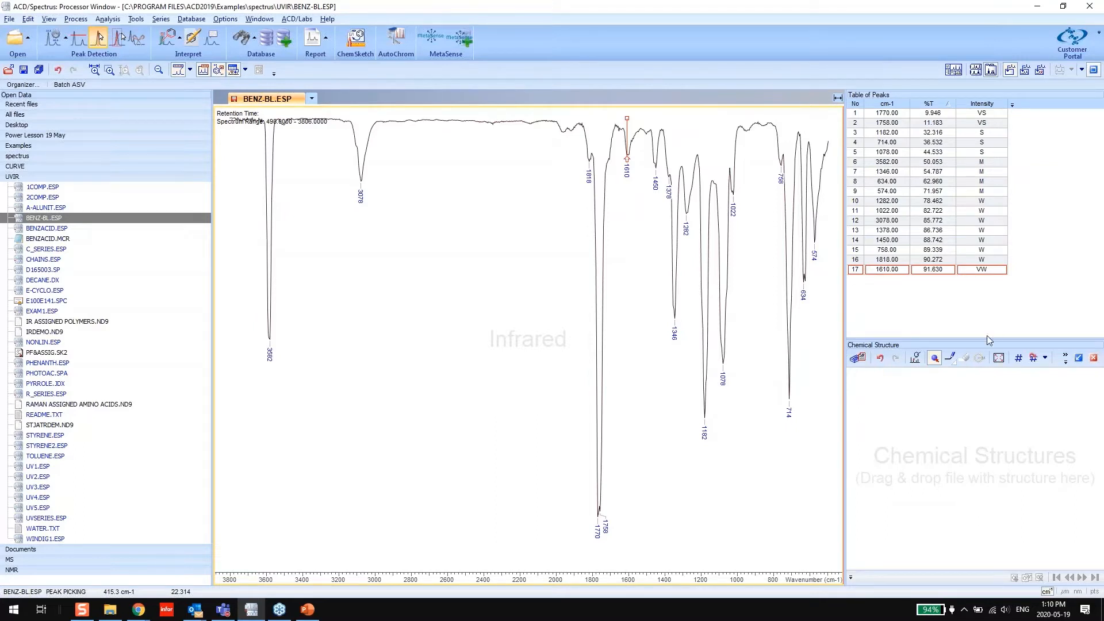
Draw a benzene ring in the chemical structure area and attach a carbon with two methyl branches.
click(950, 357)
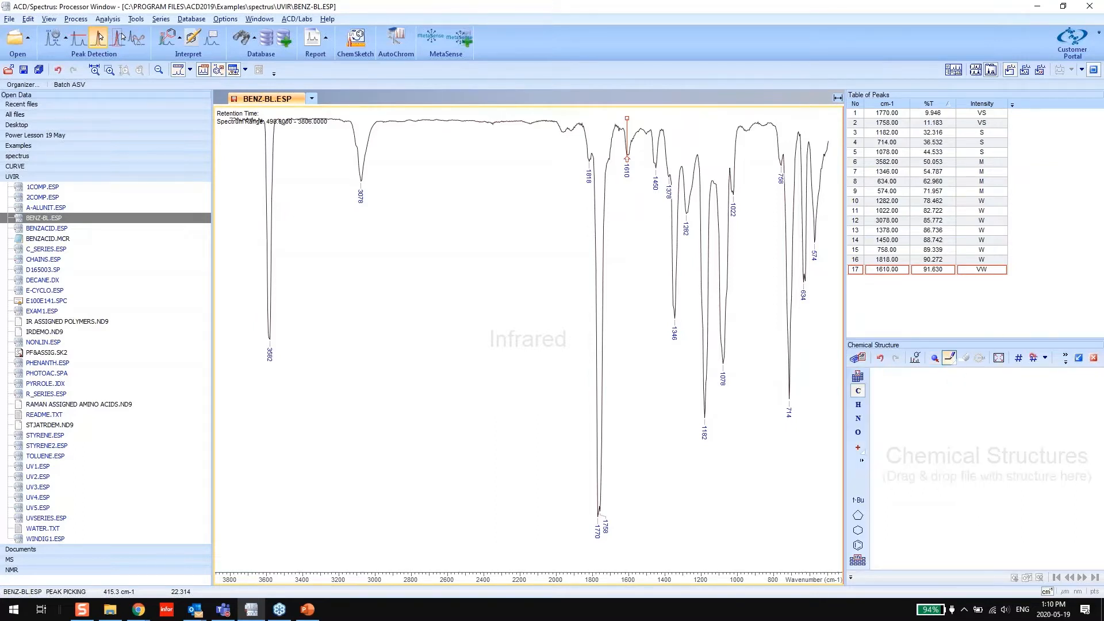
click(987, 469)
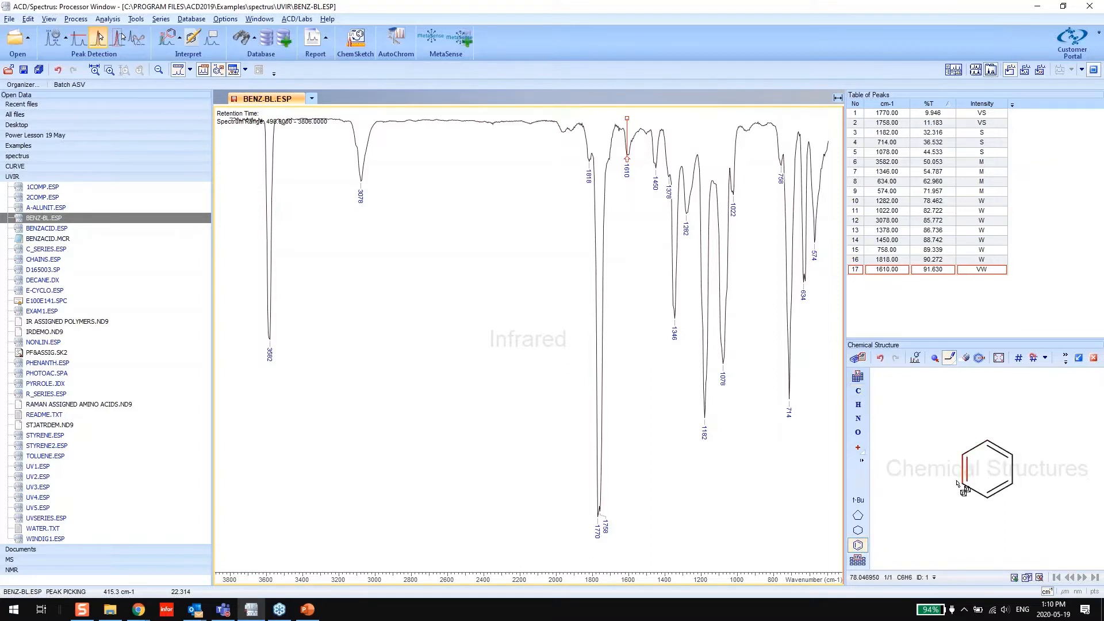
click(858, 391)
click(987, 441)
click(989, 430)
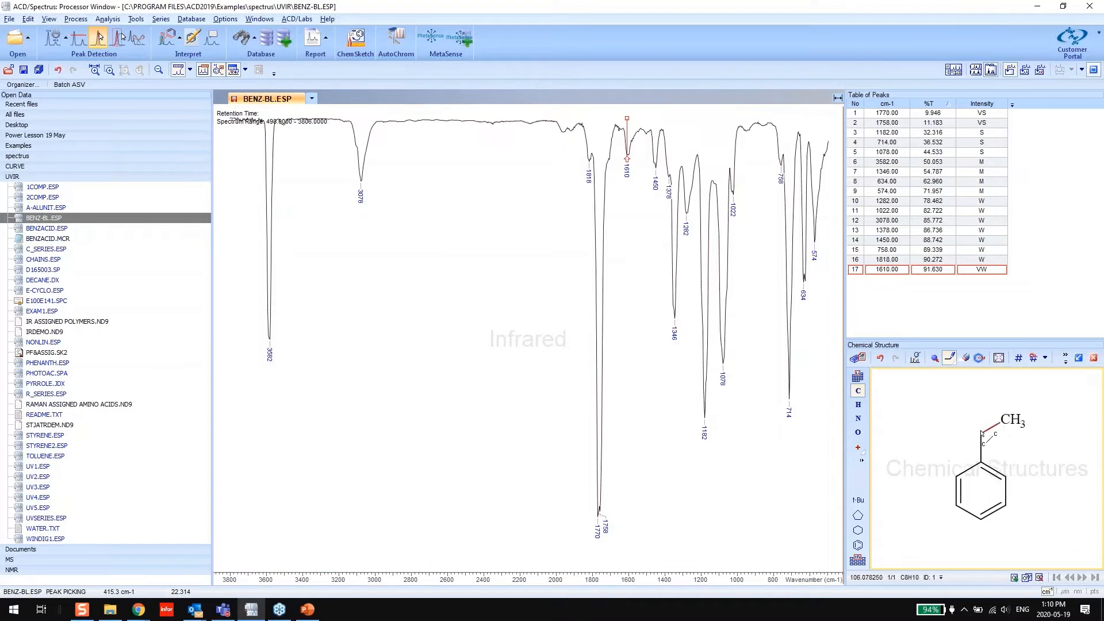
click(987, 434)
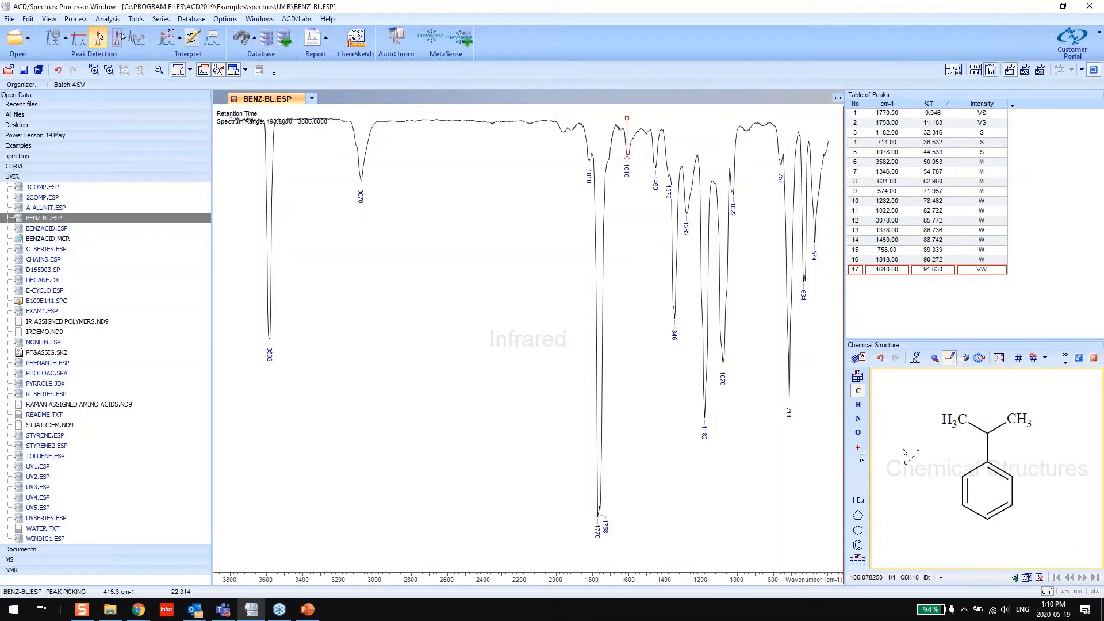
Replace the two methyl branches with a double-bonded oxygen and a hydroxyl to form benzoic acid, and leave drawing mode.
click(964, 426)
click(959, 426)
click(1016, 422)
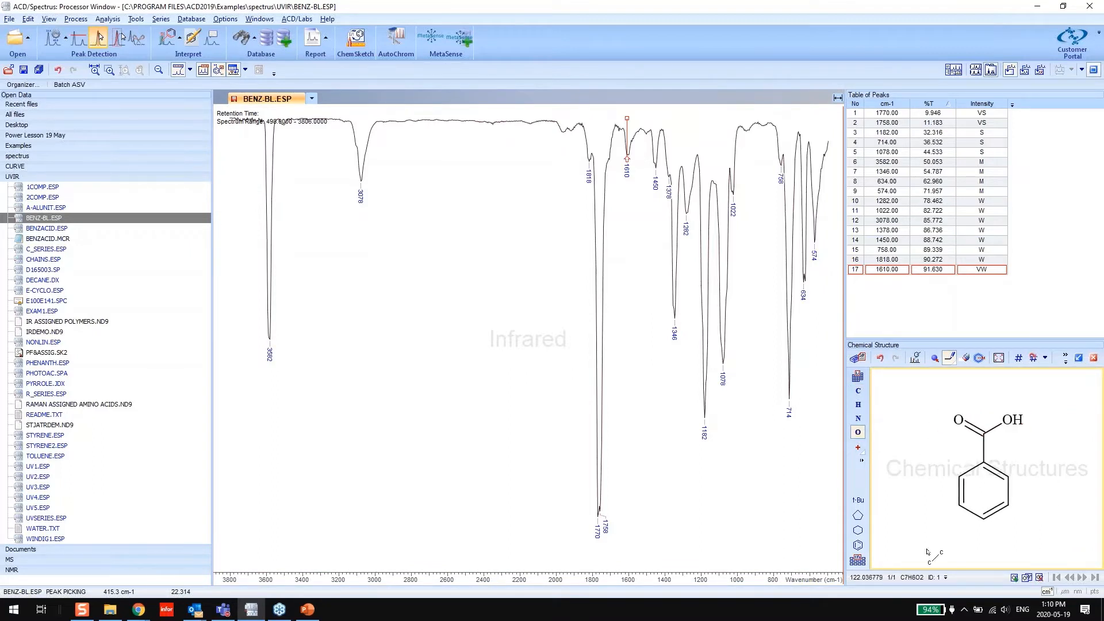
click(934, 358)
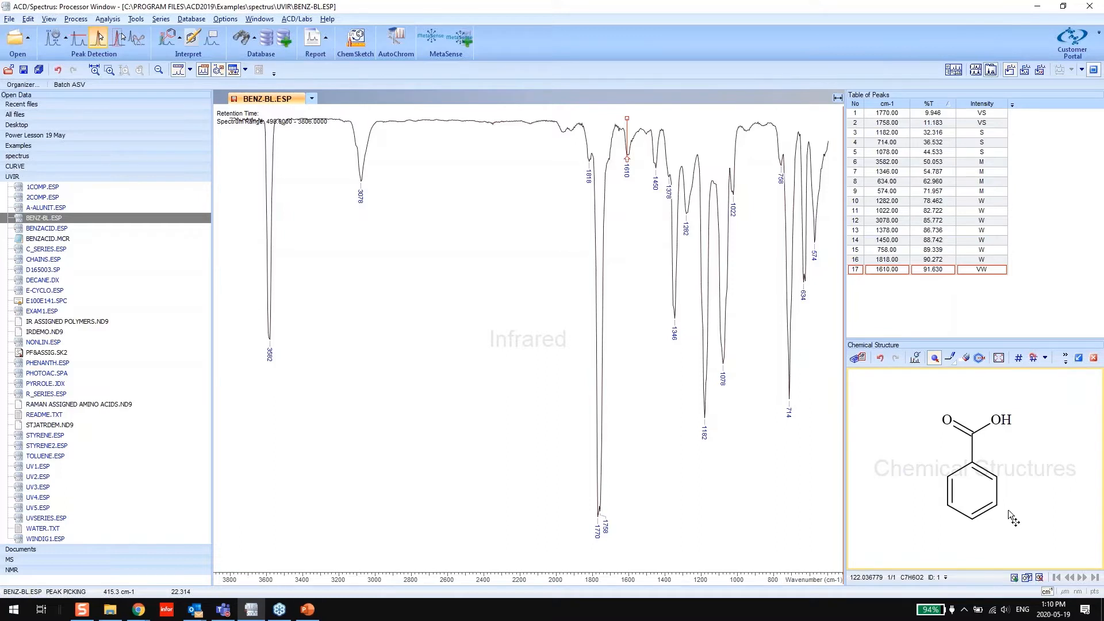
Assign the C=O group to the 1770 cm-1 peak, the benzene ring to 3078, the hydroxyl to 1426 and the carboxyl fragment to 1282.
click(163, 42)
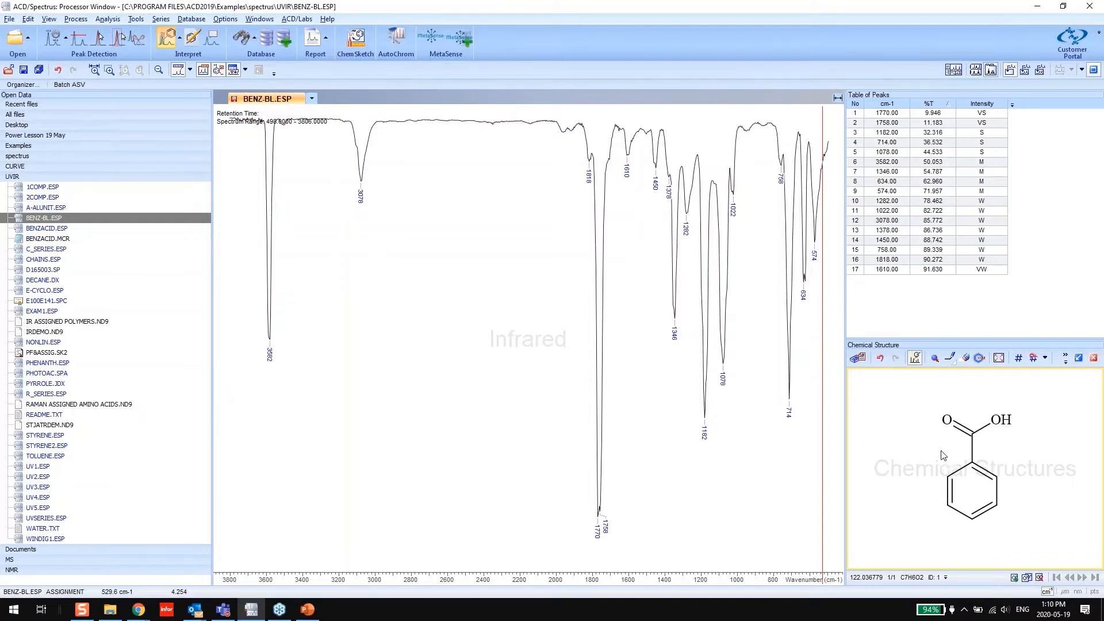
mouse_move(936, 391)
mouse_down()
mouse_move(921, 423)
mouse_move(959, 455)
mouse_move(988, 438)
mouse_move(945, 391)
mouse_up()
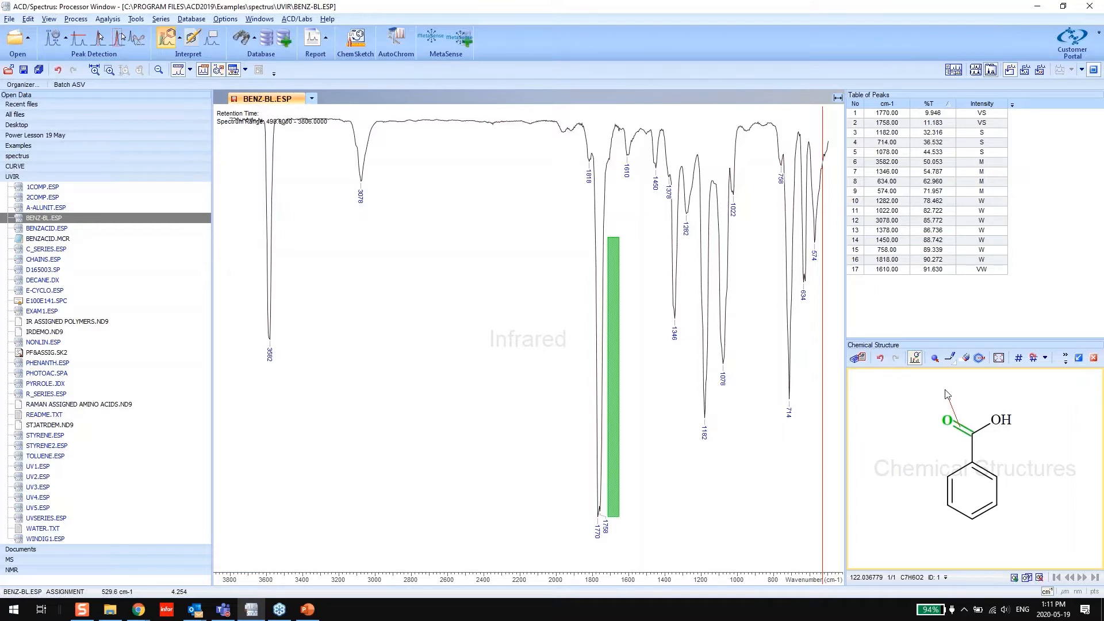
mouse_move(947, 395)
mouse_down()
mouse_move(836, 425)
mouse_move(716, 509)
mouse_move(598, 521)
mouse_up()
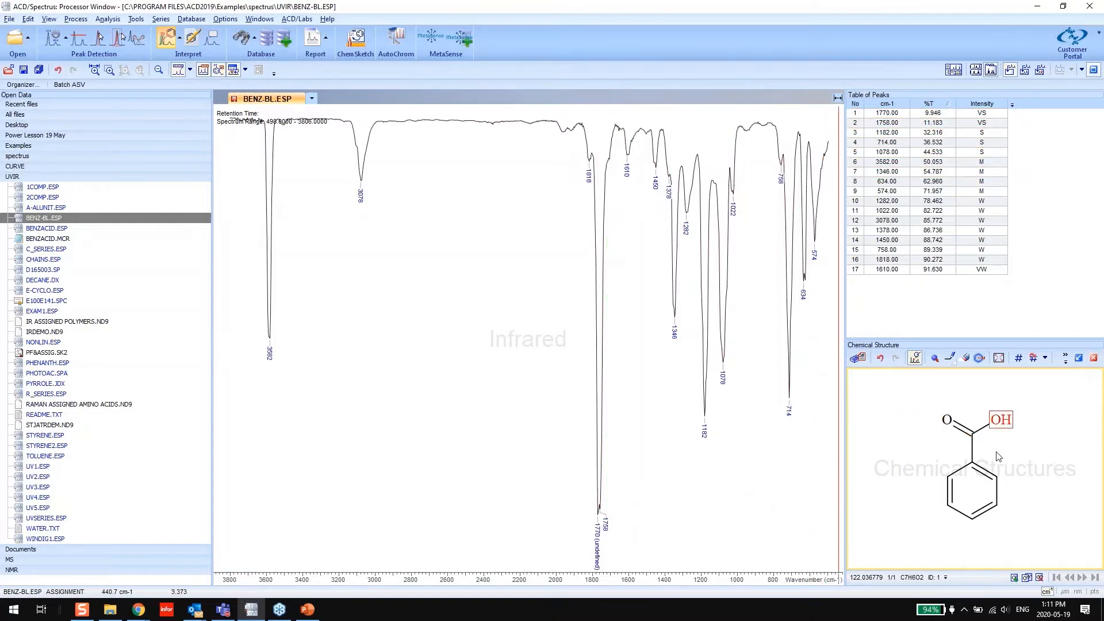
mouse_move(998, 456)
mouse_down()
mouse_move(948, 457)
mouse_move(938, 531)
mouse_move(1029, 483)
mouse_move(527, 131)
mouse_move(361, 185)
mouse_up()
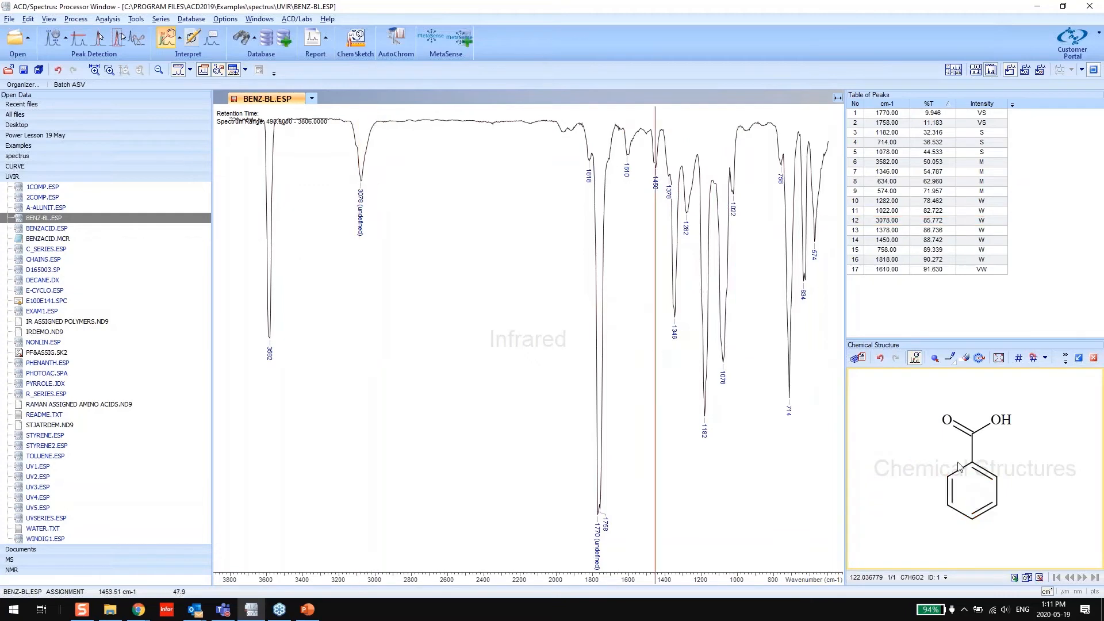
mouse_move(990, 396)
mouse_down()
mouse_move(977, 432)
mouse_move(1032, 448)
mouse_move(991, 397)
mouse_move(991, 418)
mouse_move(674, 231)
mouse_move(660, 166)
mouse_up()
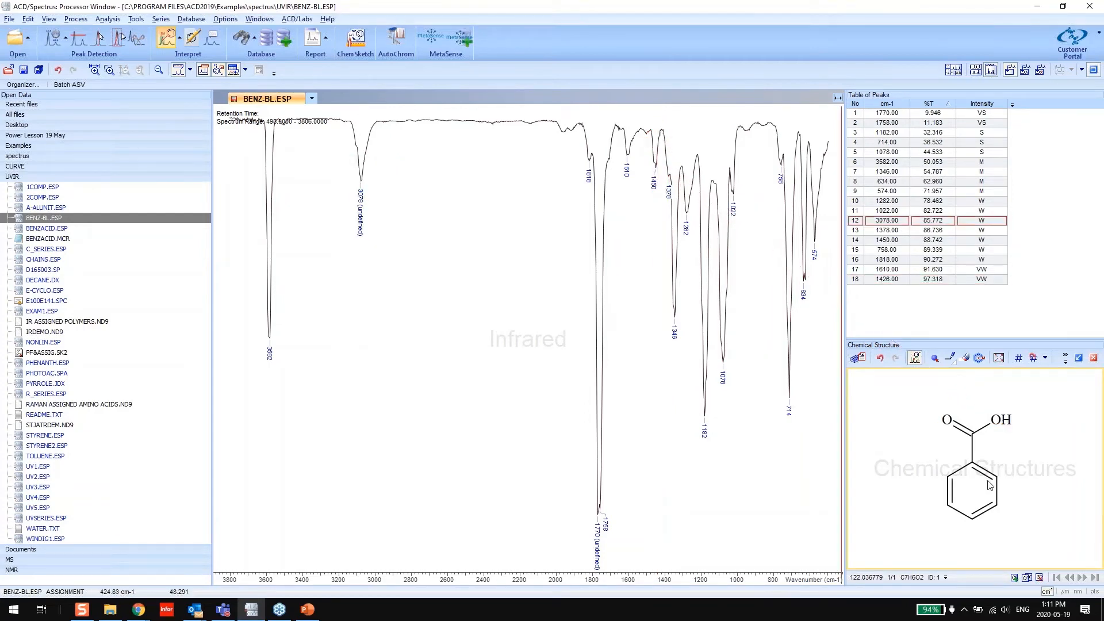
mouse_move(924, 388)
mouse_down()
mouse_move(910, 514)
mouse_move(1029, 437)
mouse_move(1001, 391)
mouse_move(914, 371)
mouse_move(678, 217)
mouse_move(685, 222)
mouse_up()
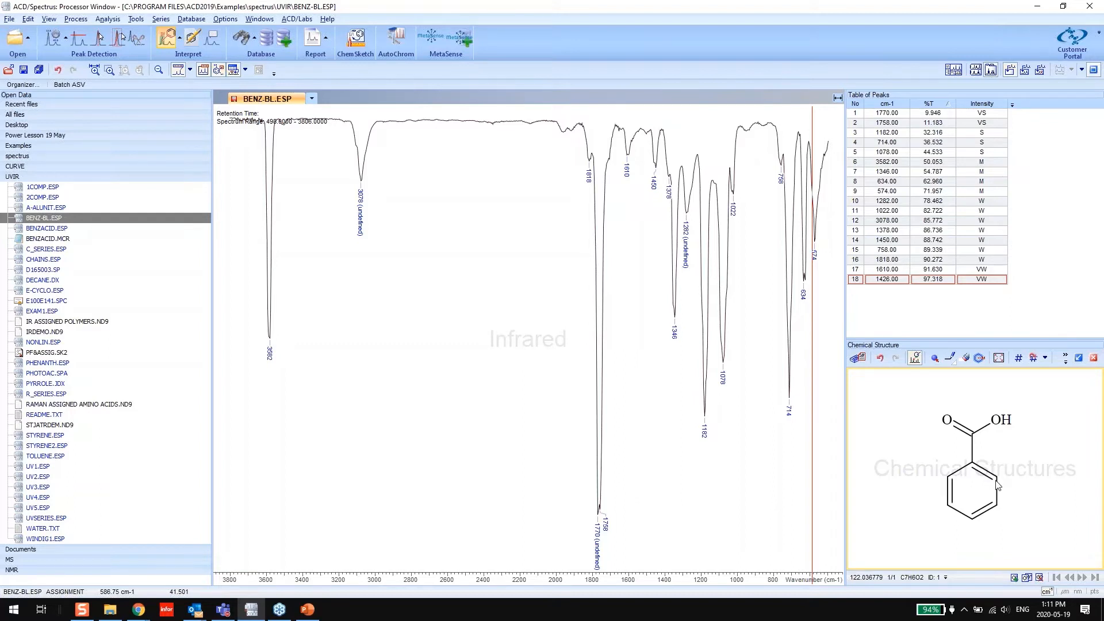
Browse the characteristic group frequencies to the monosubstituted benzene C-H entry, compare its ranges with the spectrum, and close the list.
click(110, 20)
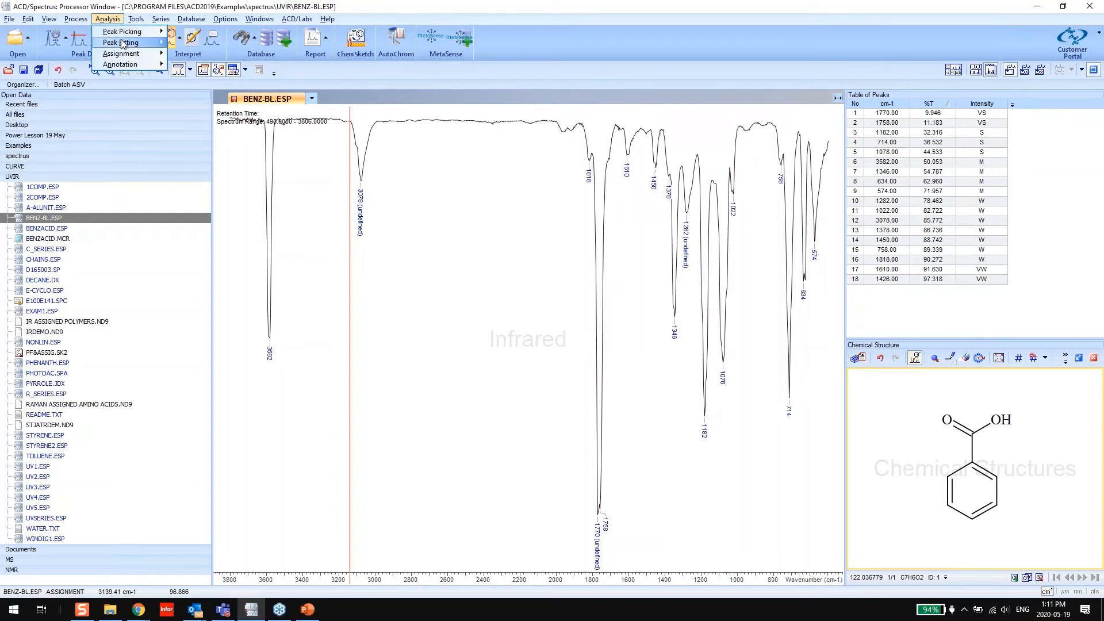
mouse_move(127, 58)
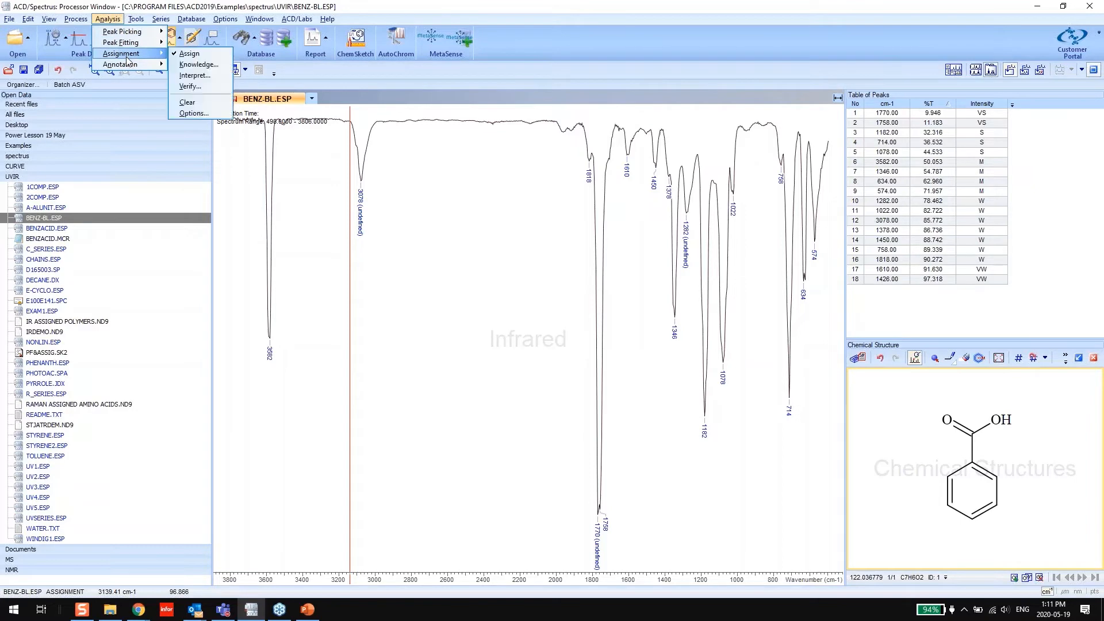
click(190, 75)
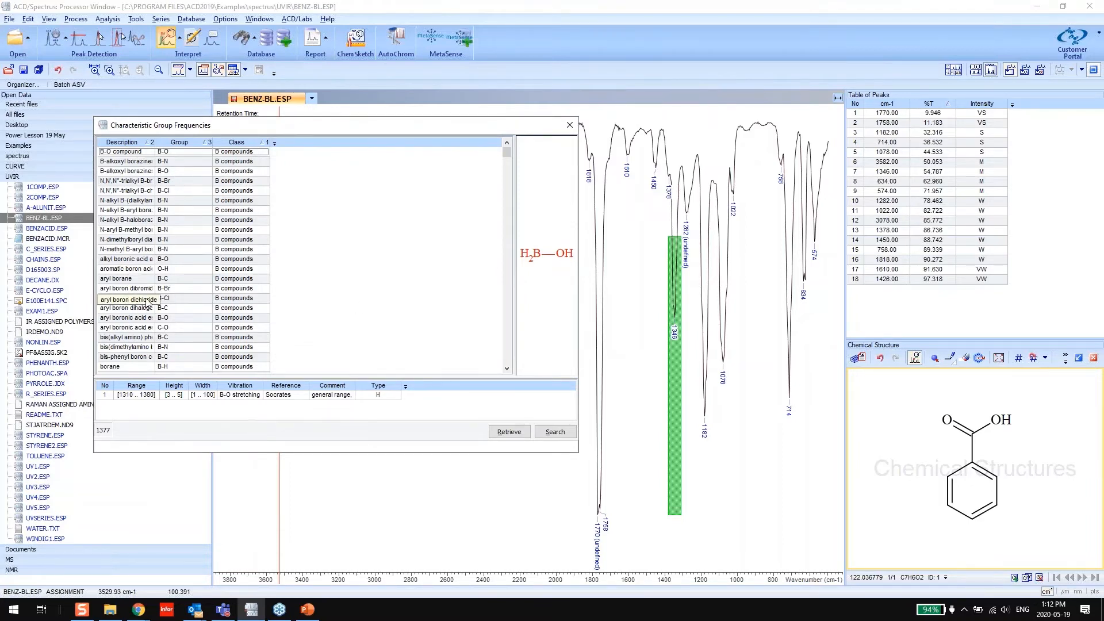
click(292, 397)
drag(506, 157, 506, 168)
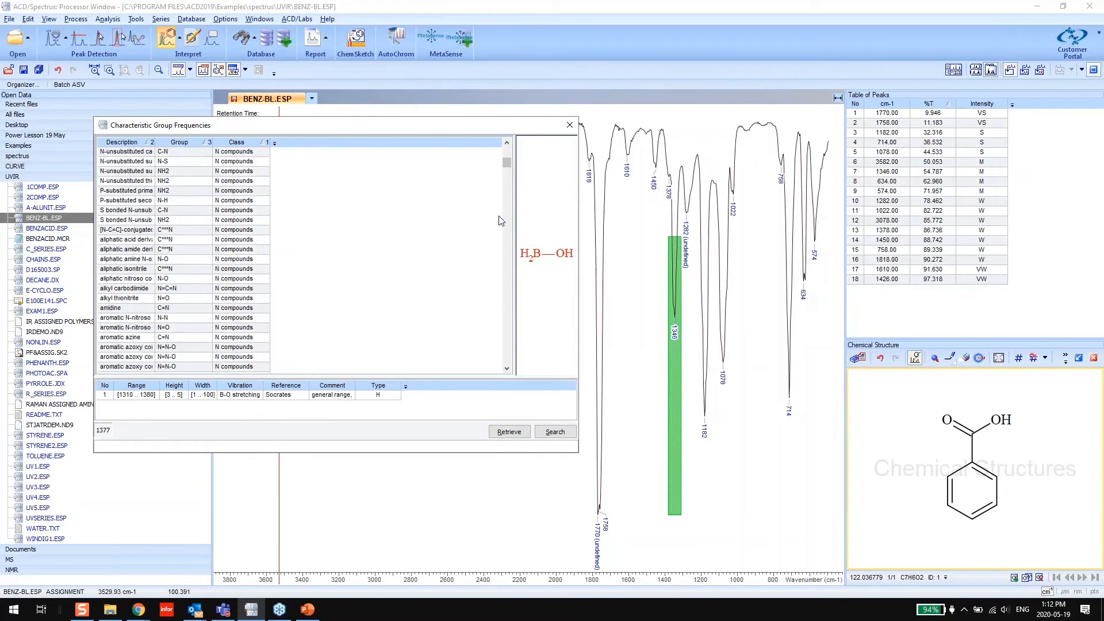
scroll(498, 241, down, 15)
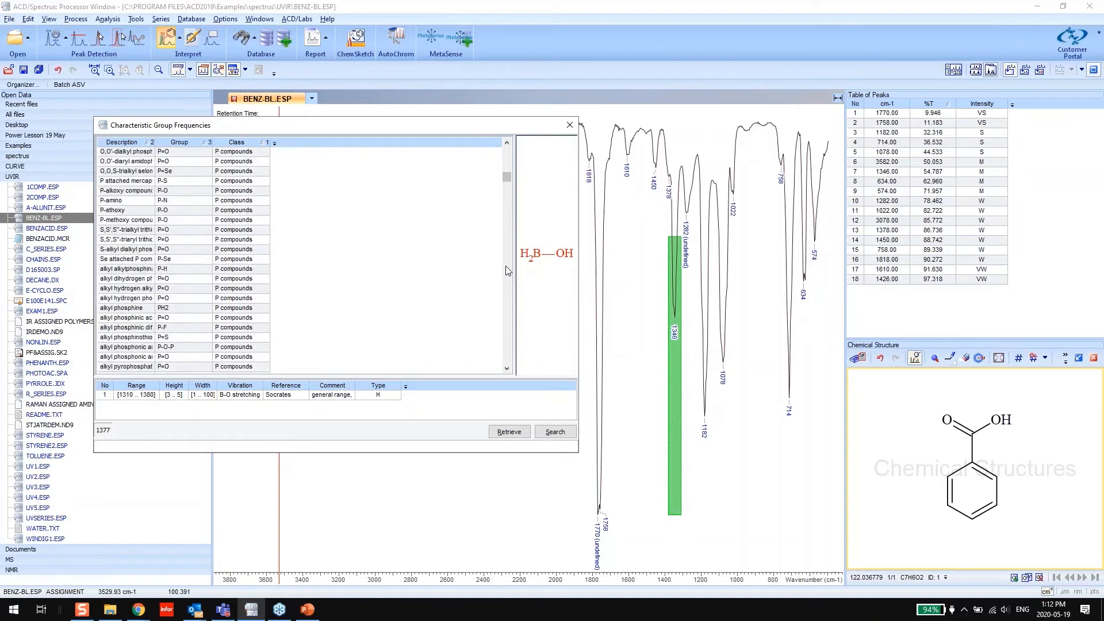
scroll(504, 231, down, 20)
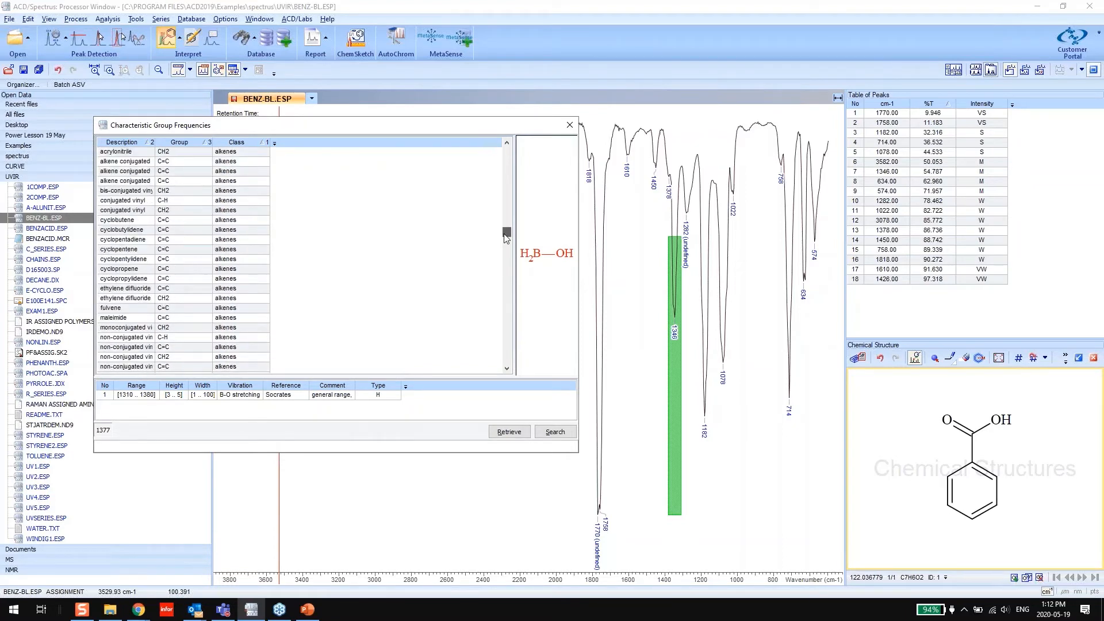
drag(506, 236, 506, 266)
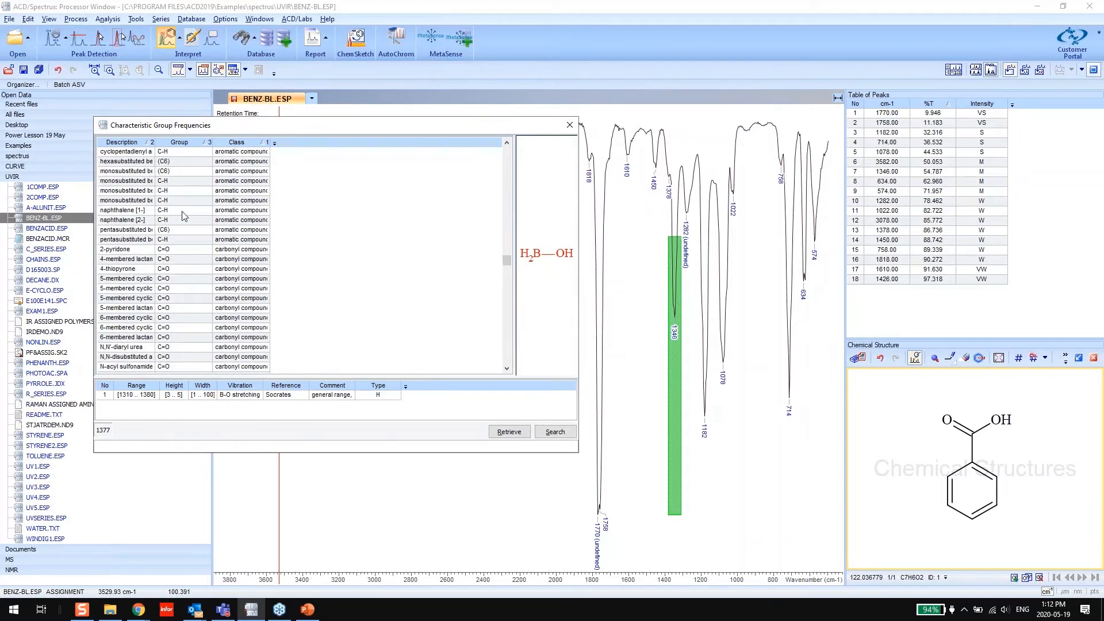
click(170, 182)
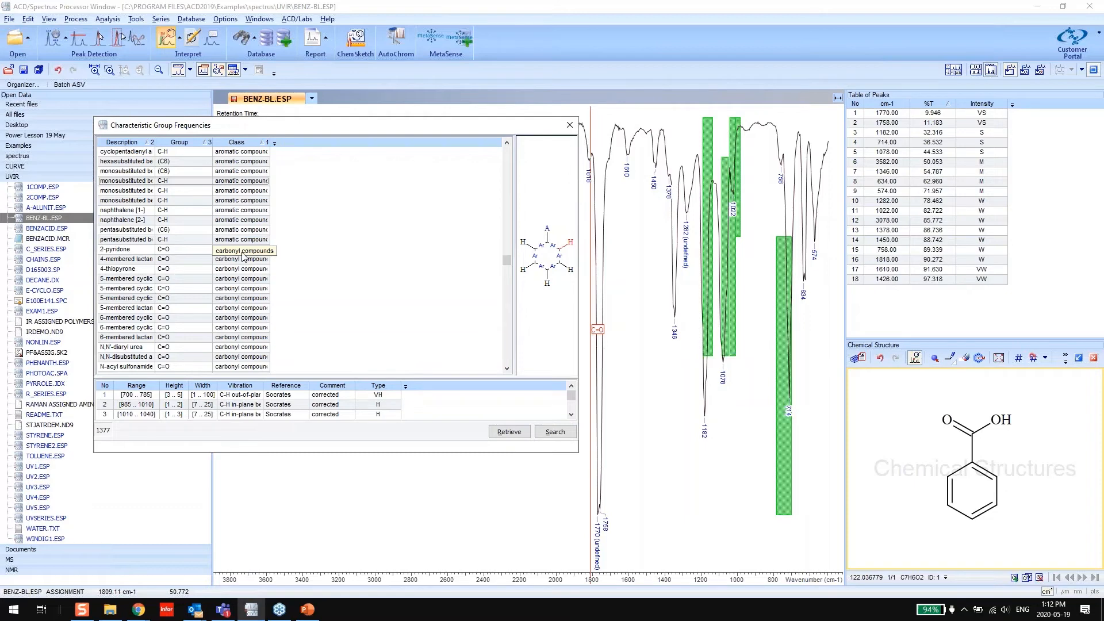
click(569, 125)
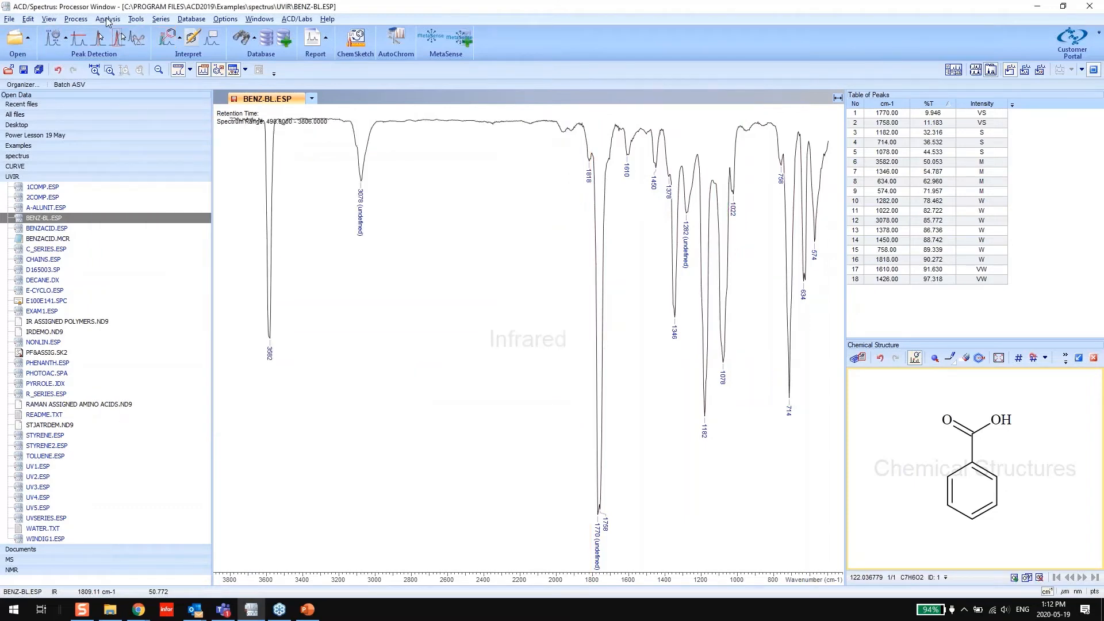
Verify the benzoic acid structure against the spectrum, review the overall result and the fragment-by-fragment structure results, and close the protocol.
click(107, 19)
mouse_move(130, 55)
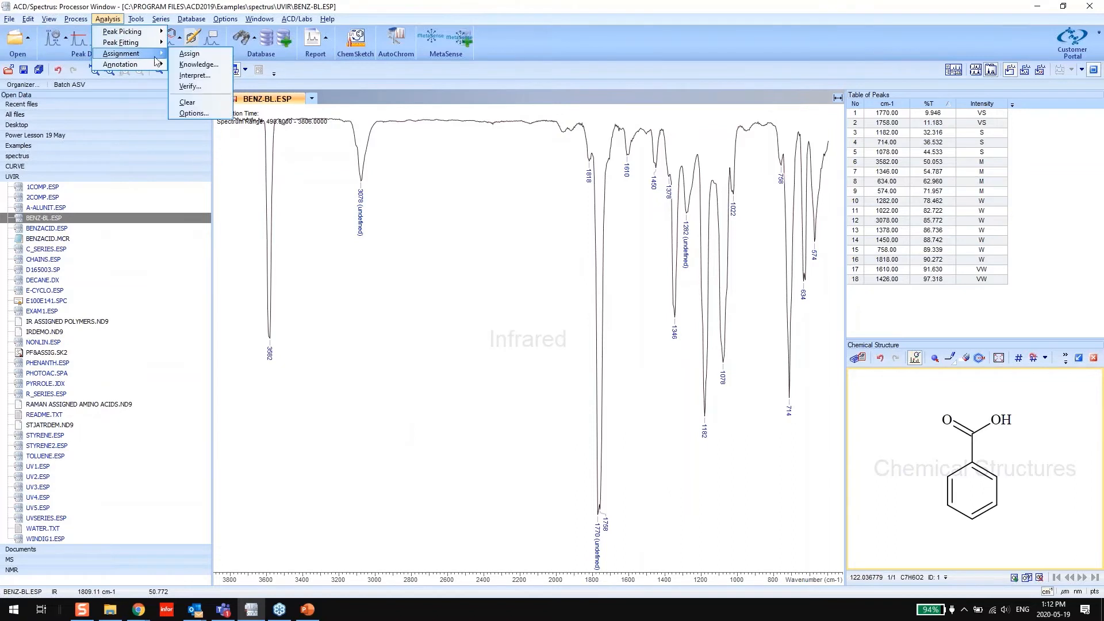
click(198, 91)
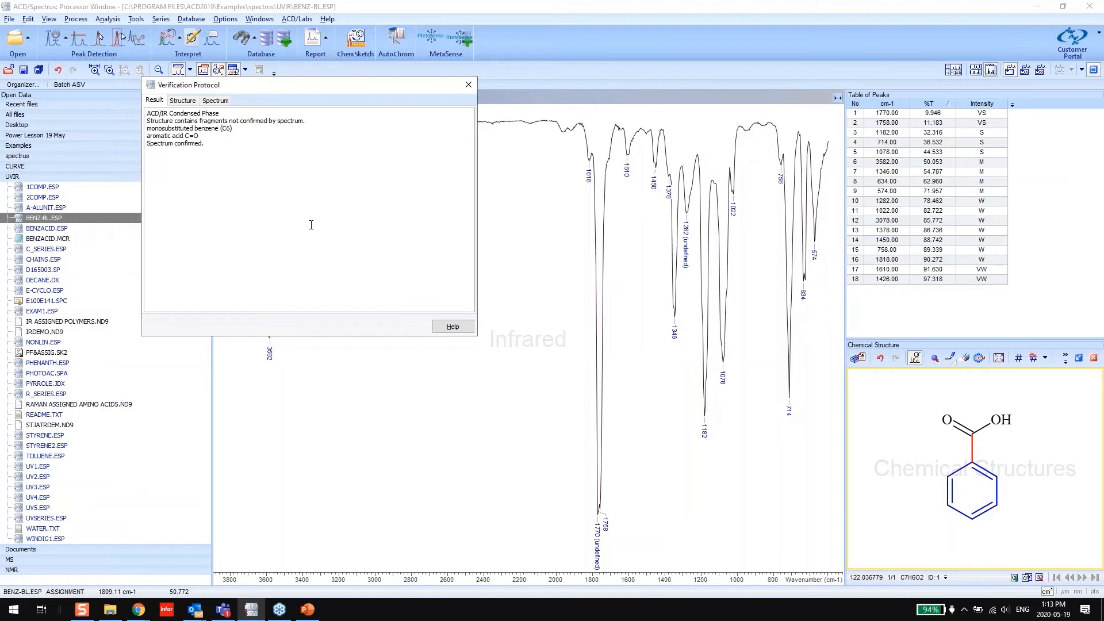
drag(147, 121, 320, 123)
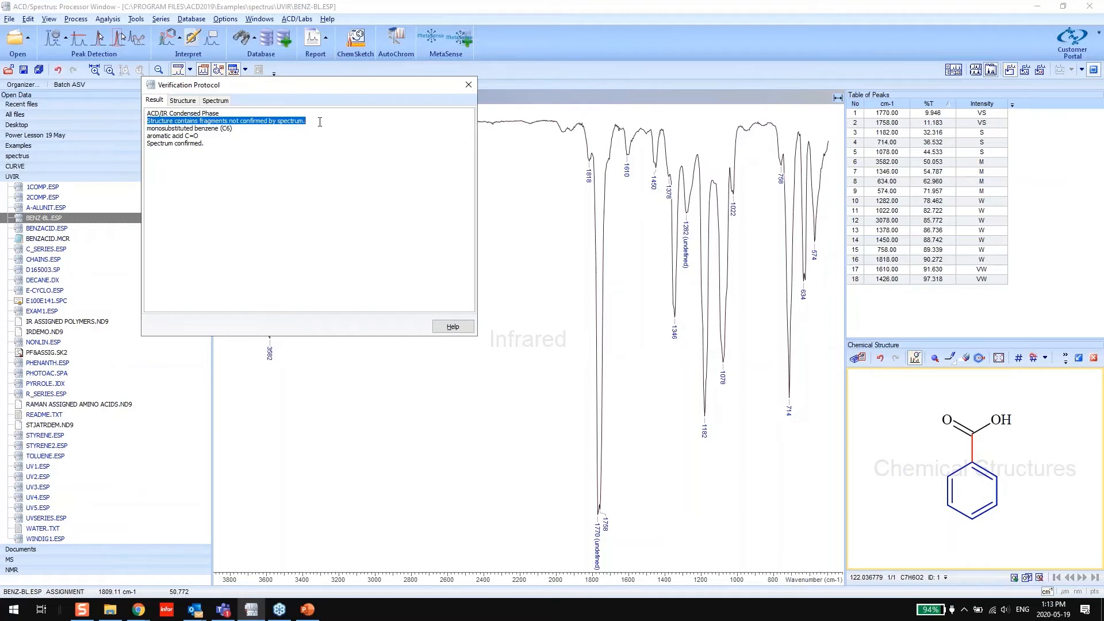
click(182, 101)
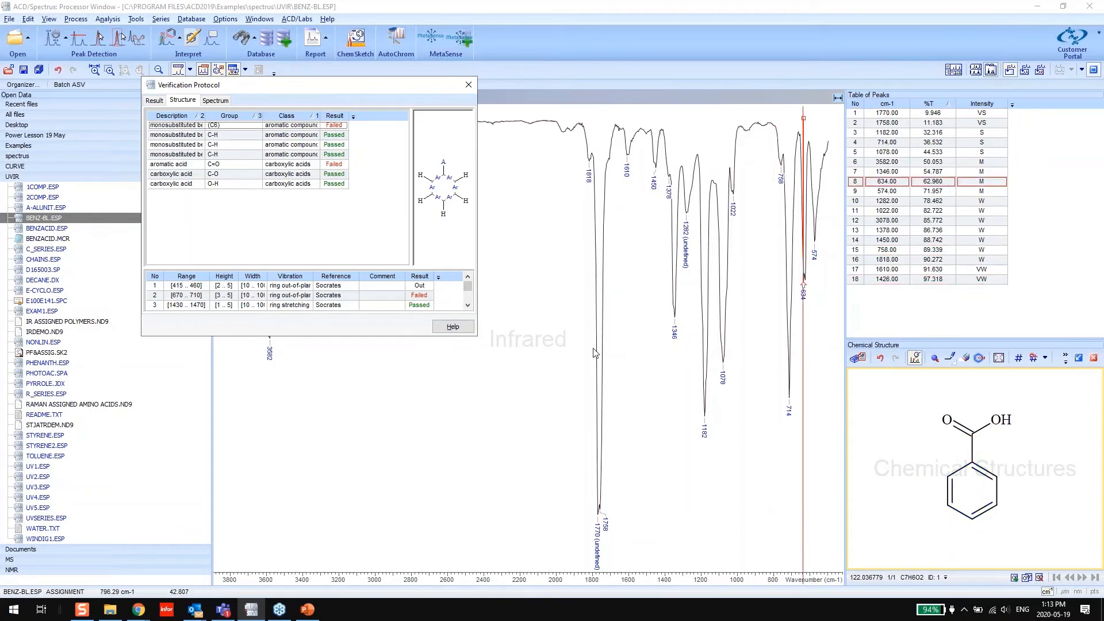
click(469, 87)
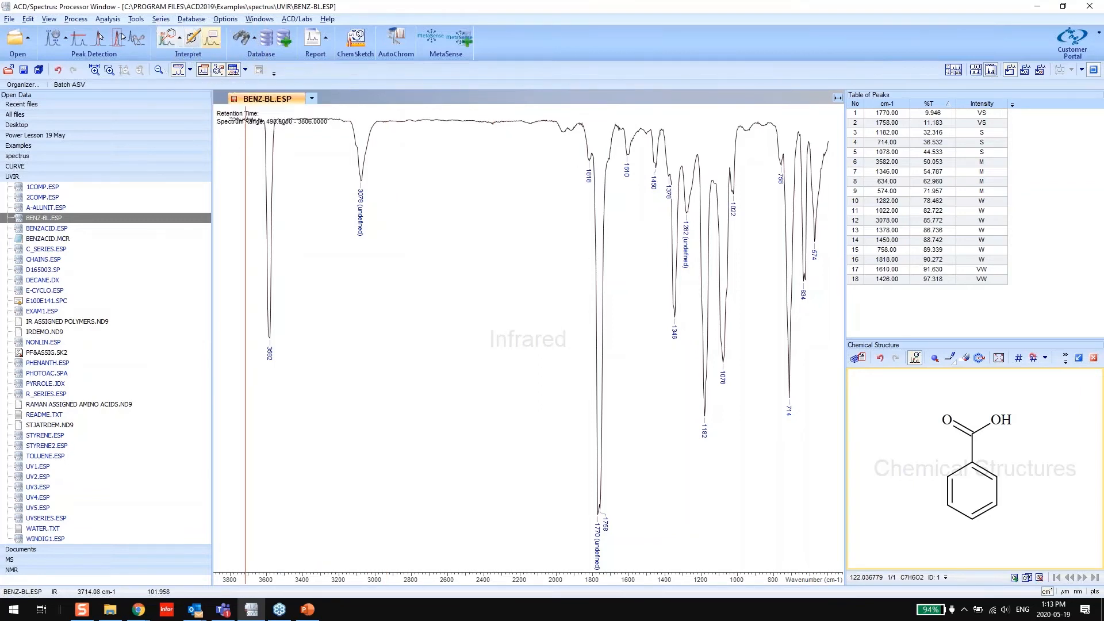
Add an annotation reading "Impurity" below the 1346 cm-1 peak.
click(212, 40)
click(676, 328)
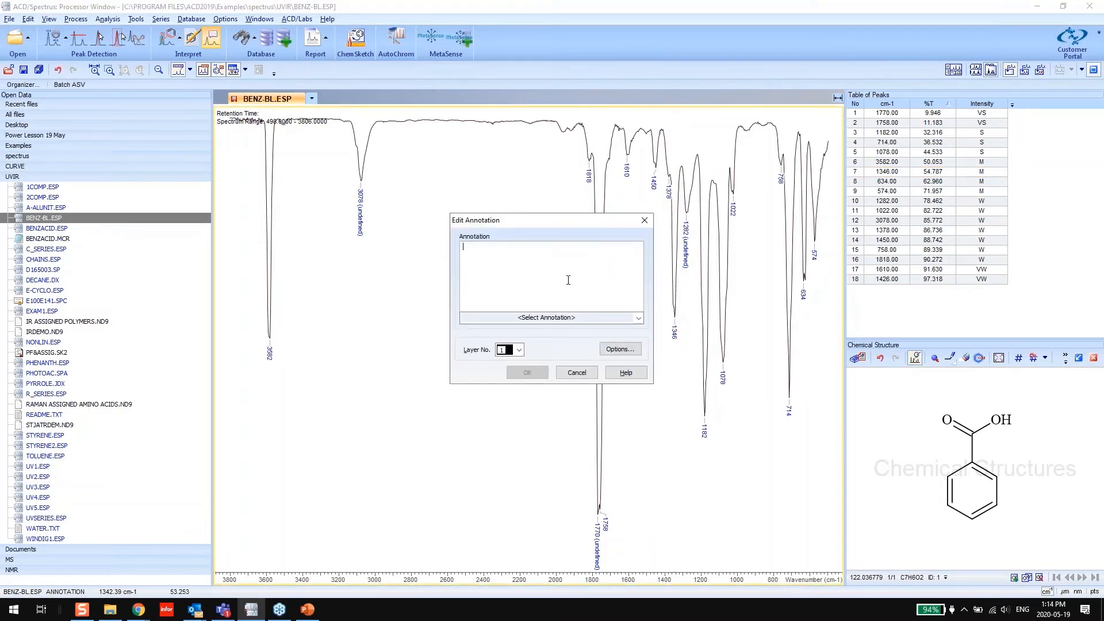
text(I)
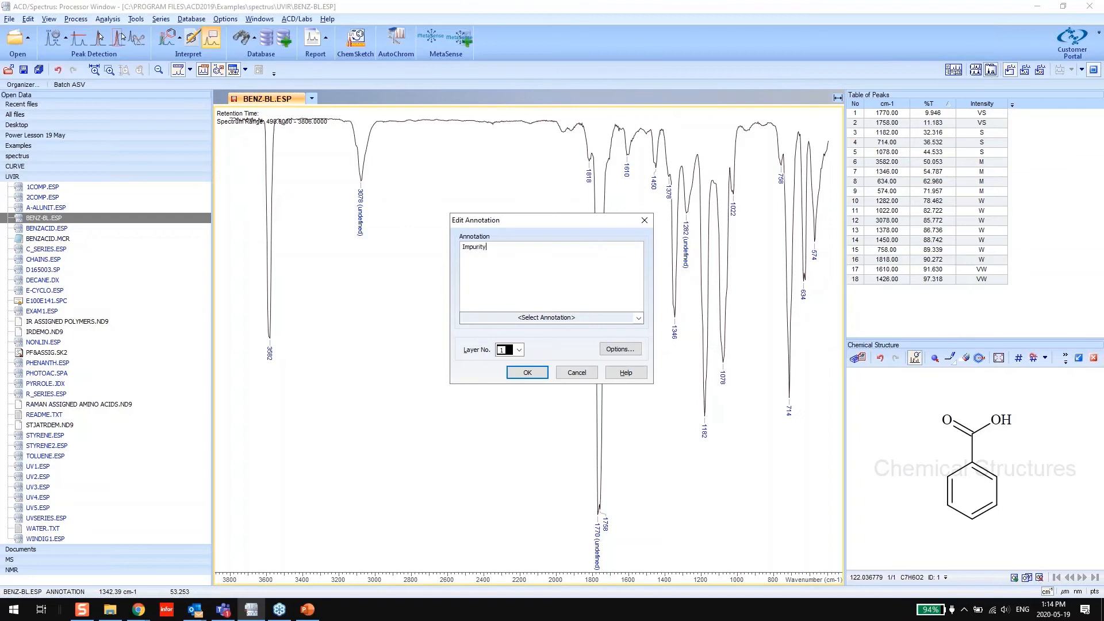
text(mpurity)
click(528, 372)
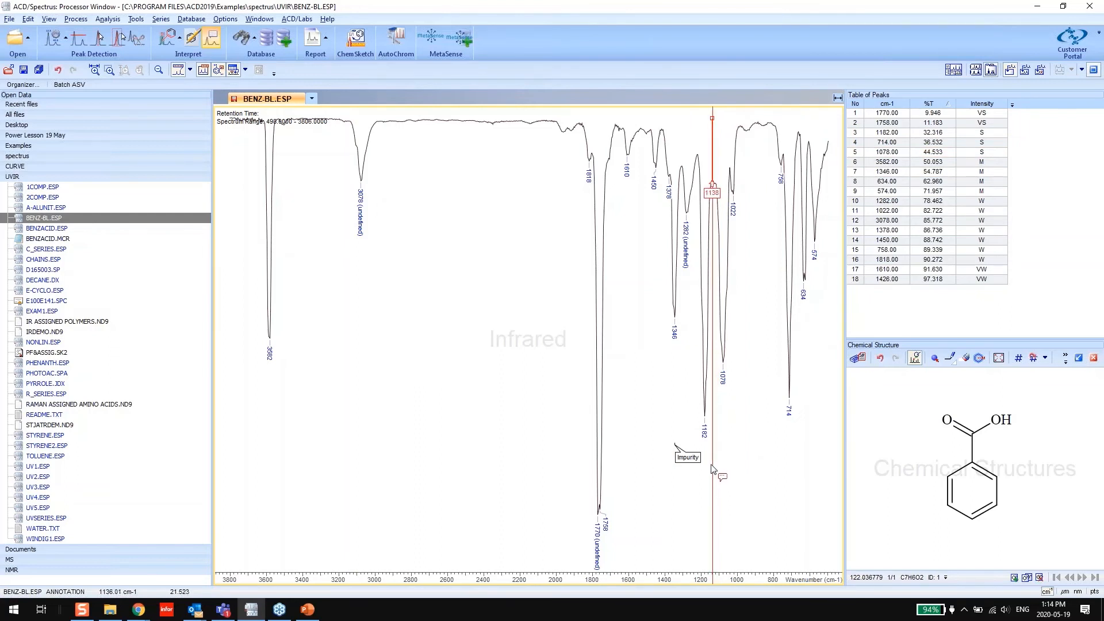
Generate a report with the uvir template in ChemSketch and review the spectrum, structure, assignment table and parameters on the full page.
click(326, 40)
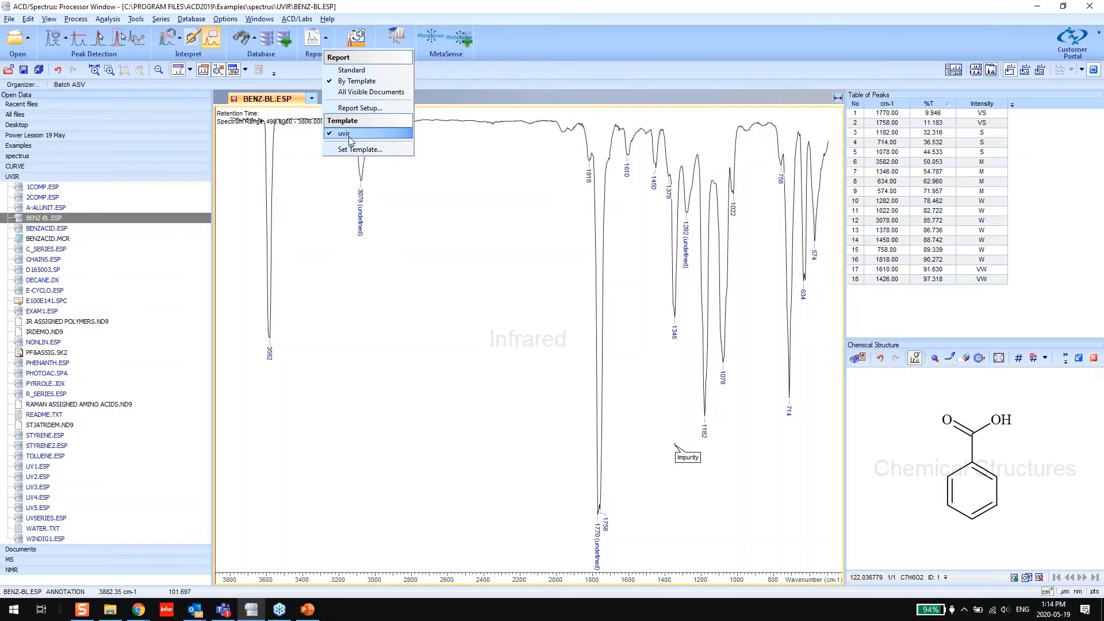
click(313, 39)
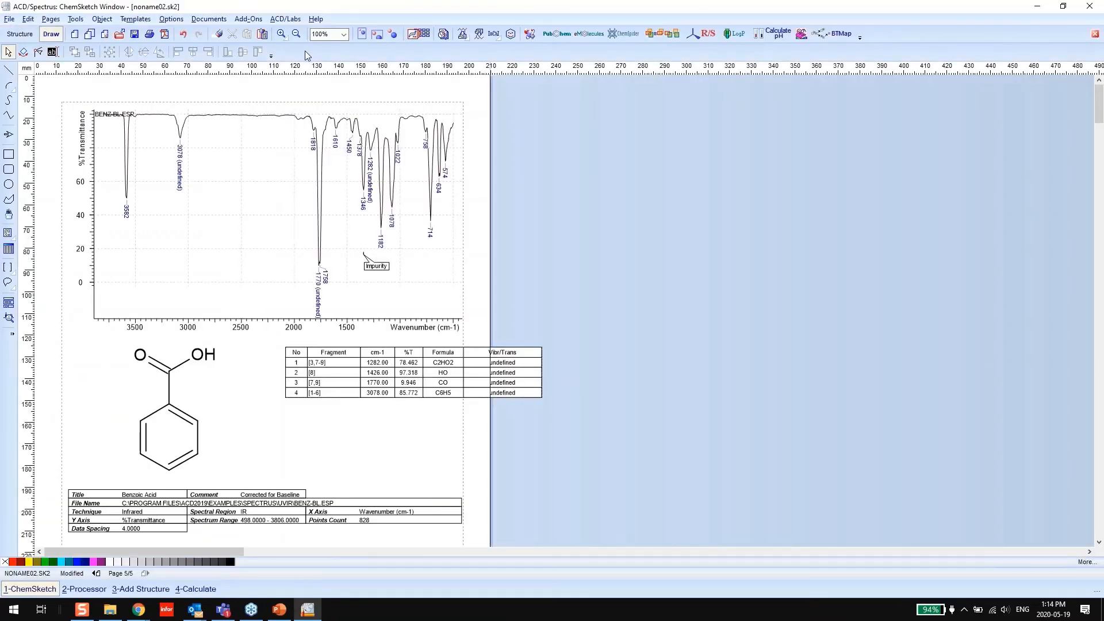
click(361, 35)
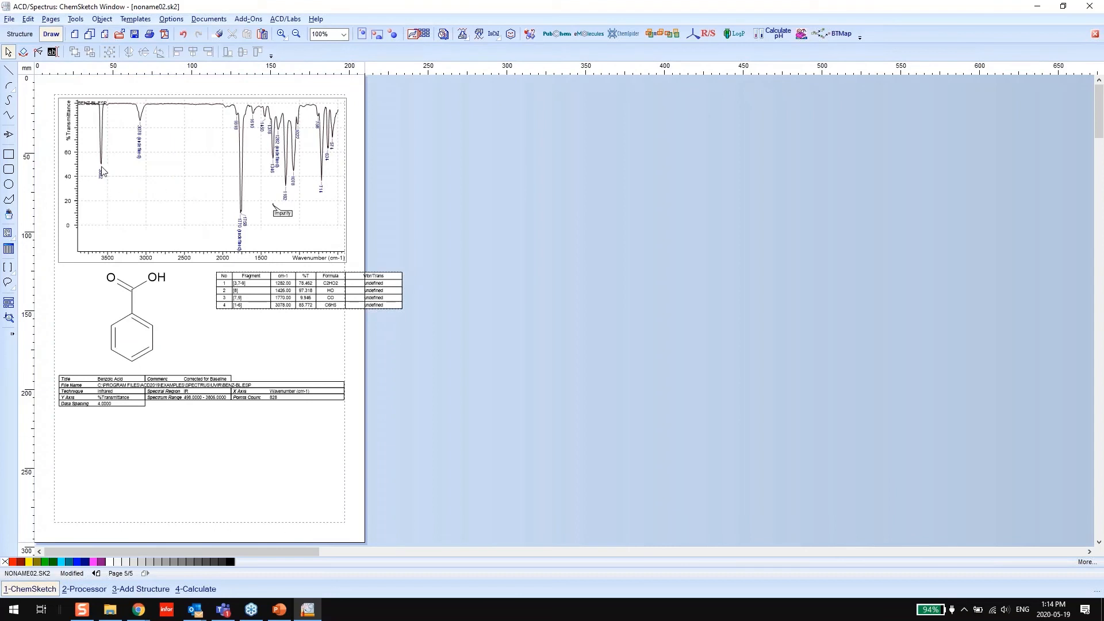
click(312, 306)
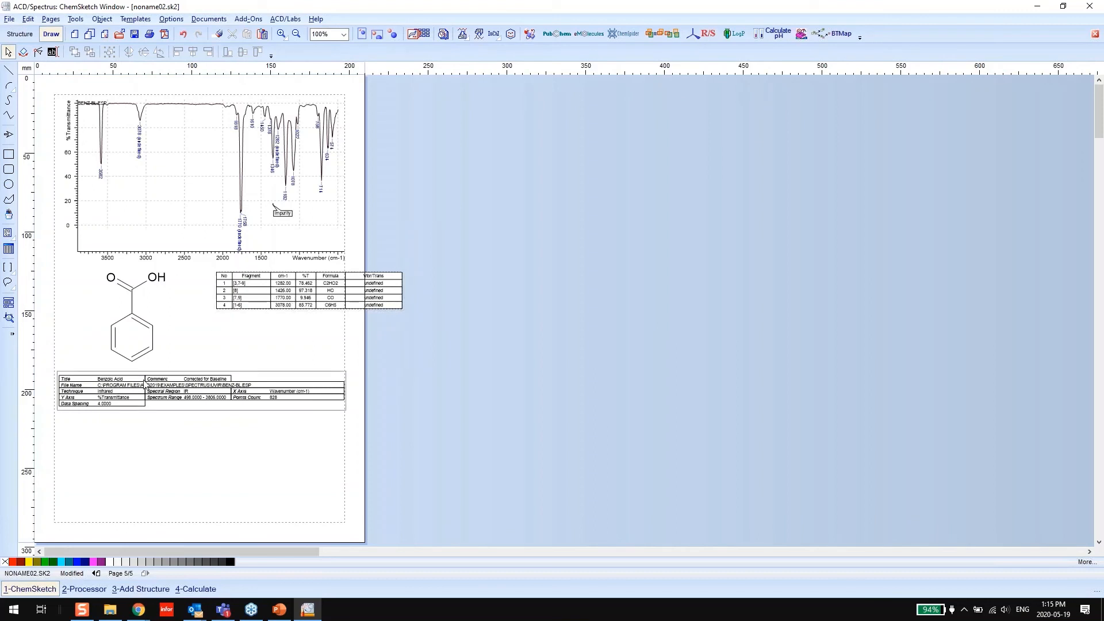
click(155, 408)
click(165, 419)
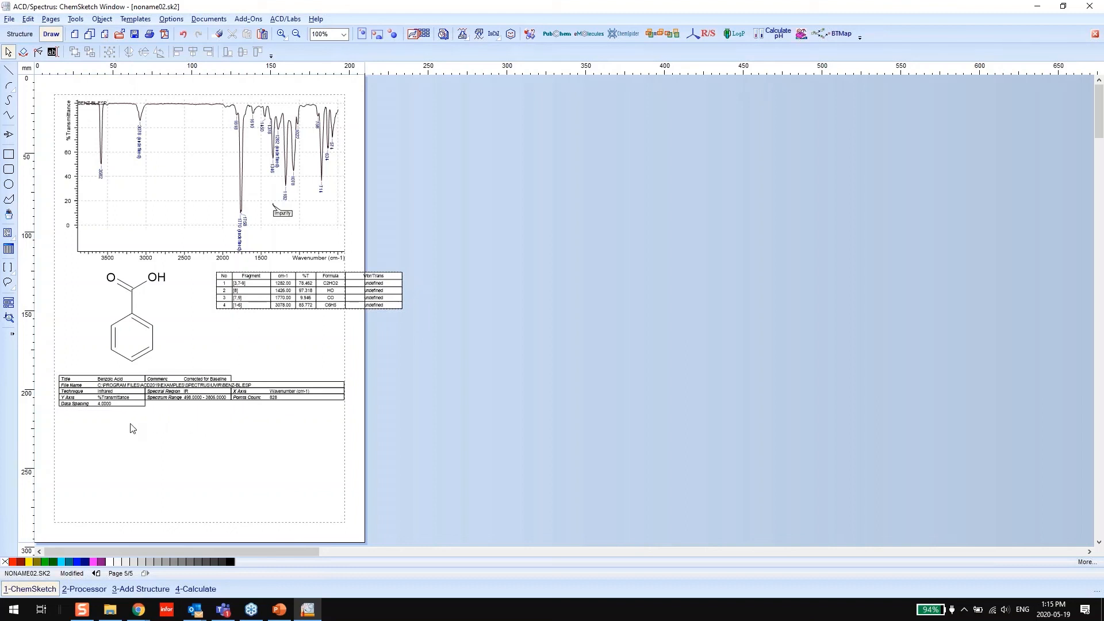
click(155, 423)
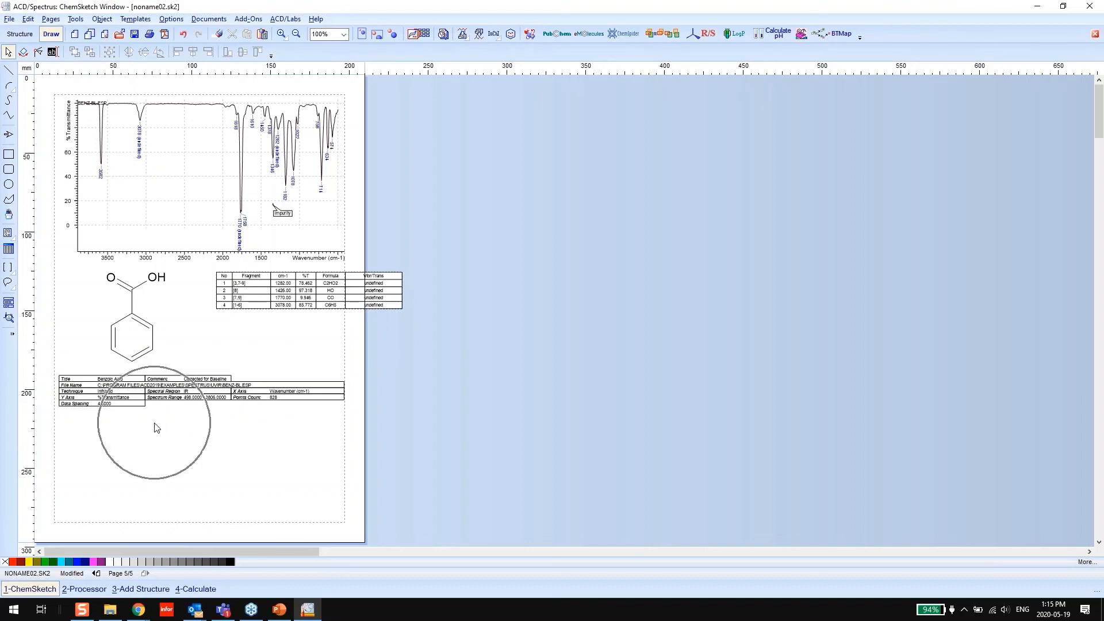